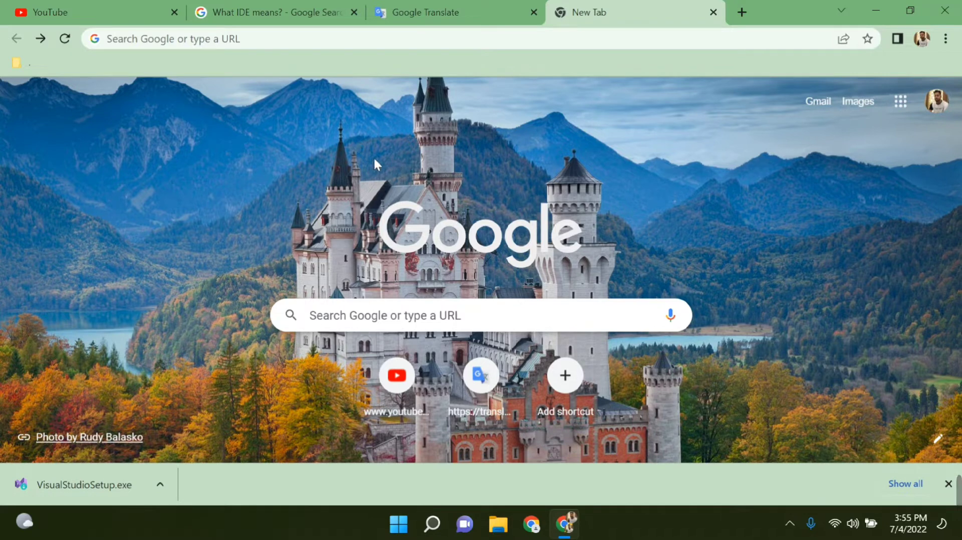
# - Read the meaning of IDE in the existing "What IDE means?" search results, highlighting the phrase "integrated development environment"
pyautogui.click(264, 8)
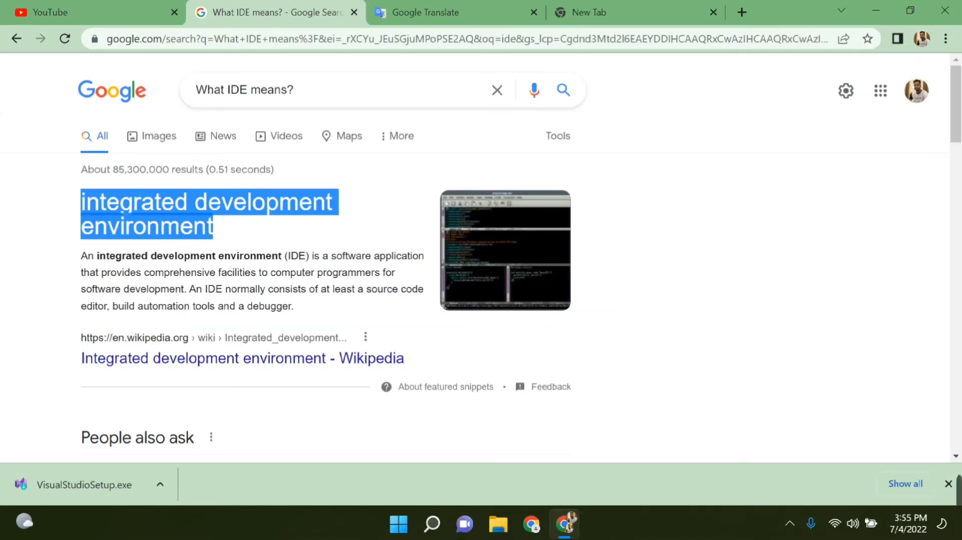
pyautogui.click(261, 228)
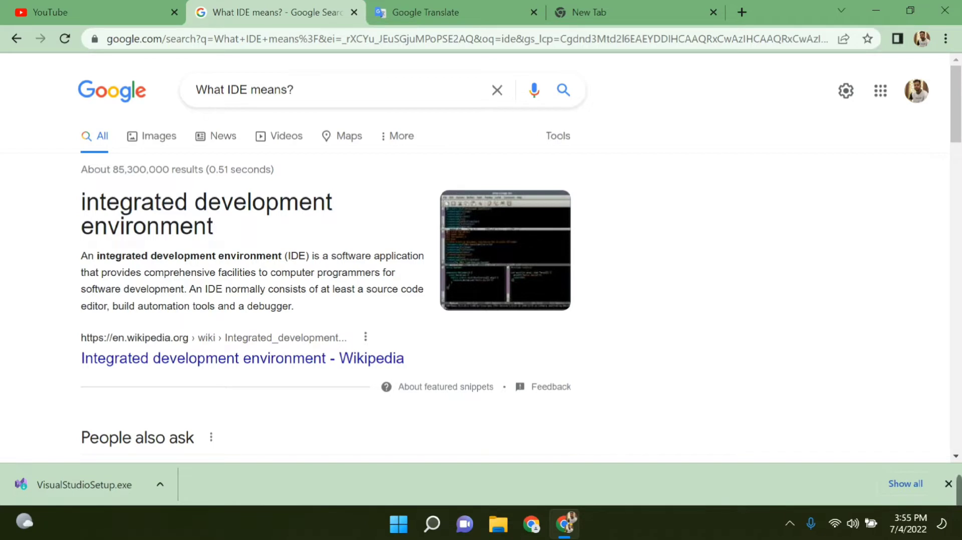
pyautogui.moveTo(80, 201); pyautogui.dragTo(255, 226)
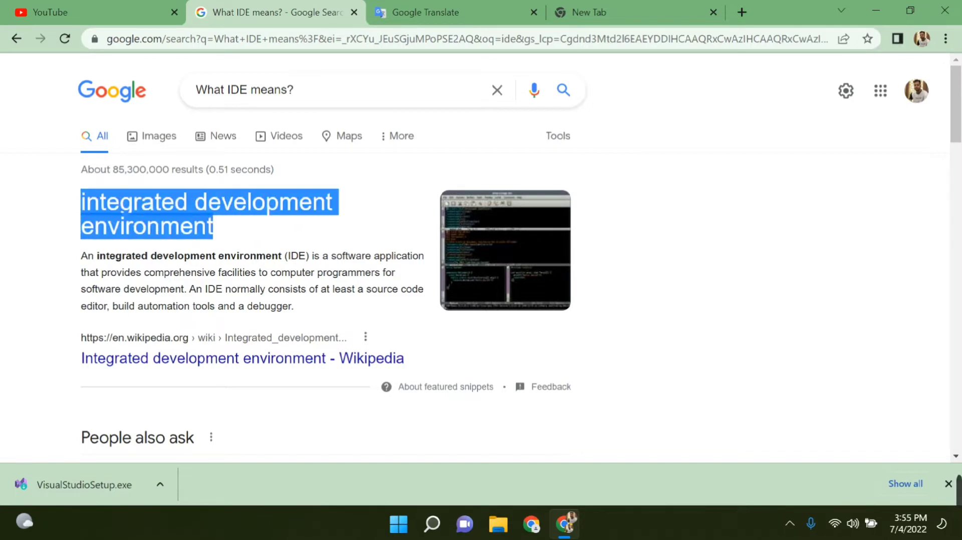
pyautogui.click(269, 160)
# - Review the Bengali translation of "integrated development environment" in Google Translate
pyautogui.click(446, 11)
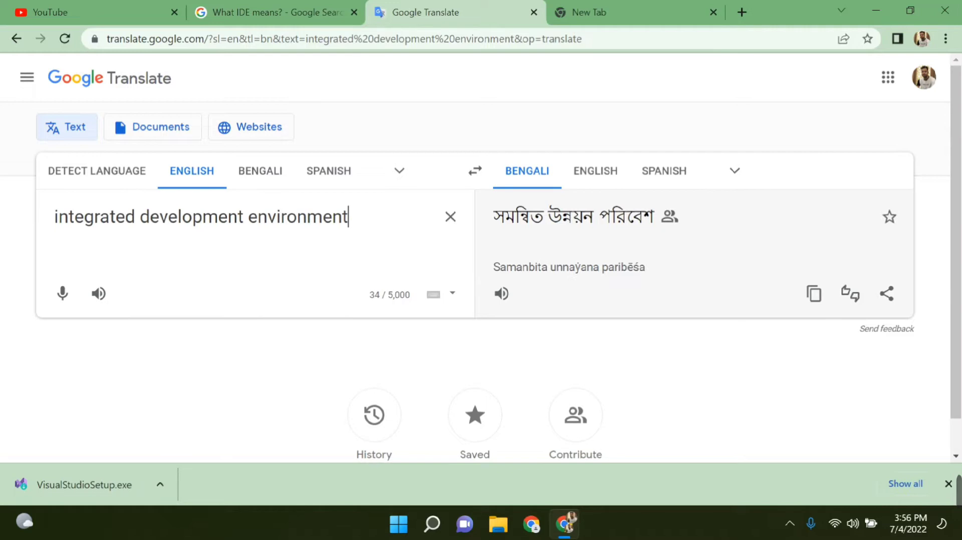
pyautogui.moveTo(349, 218); pyautogui.dragTo(30, 237)
pyautogui.click(202, 216)
# - Search Google for "visual studio download" from the blank new tab
pyautogui.click(605, 12)
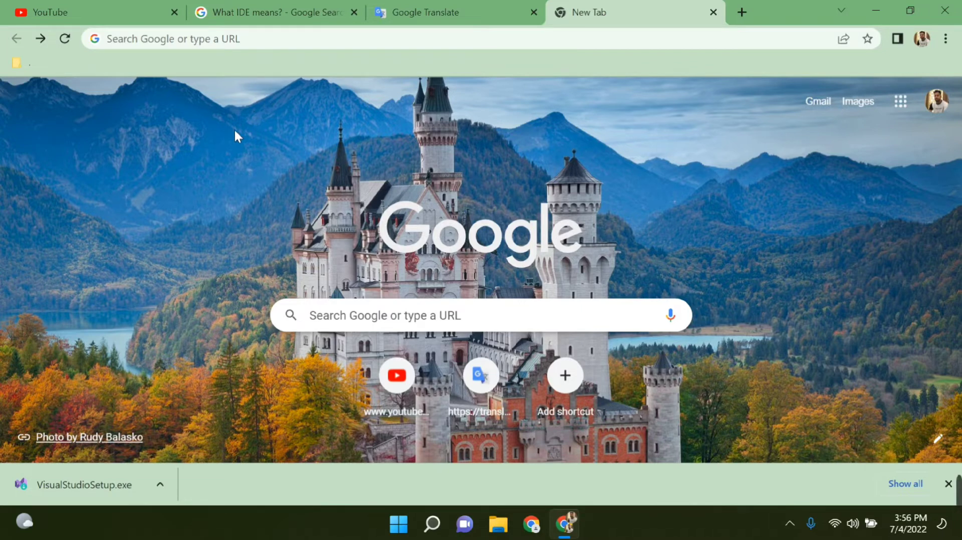
pyautogui.click(220, 38)
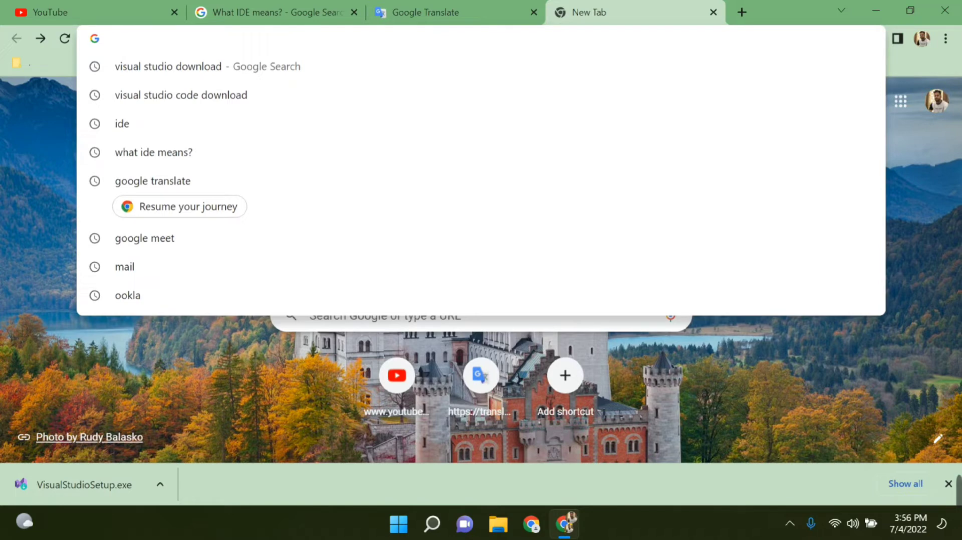
pyautogui.write('vi')
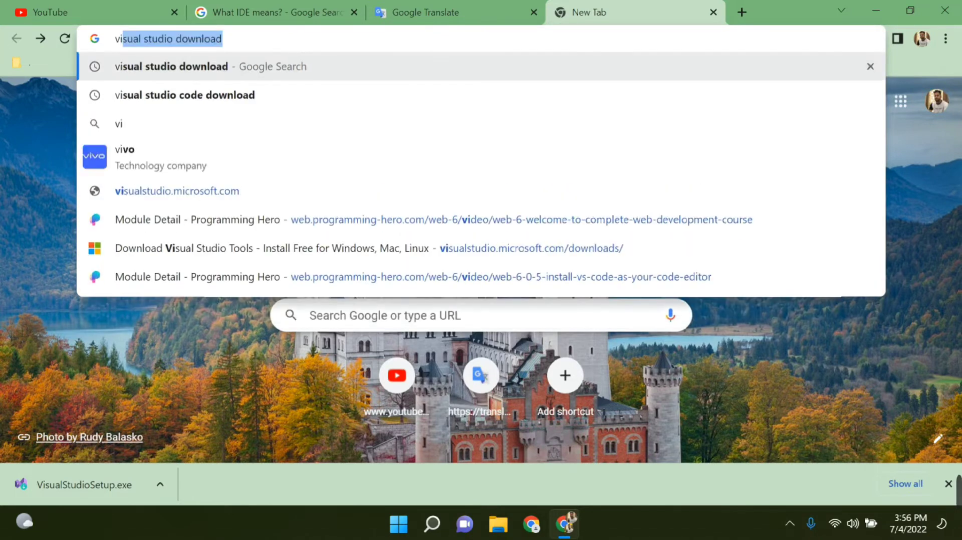
pyautogui.write('sual')
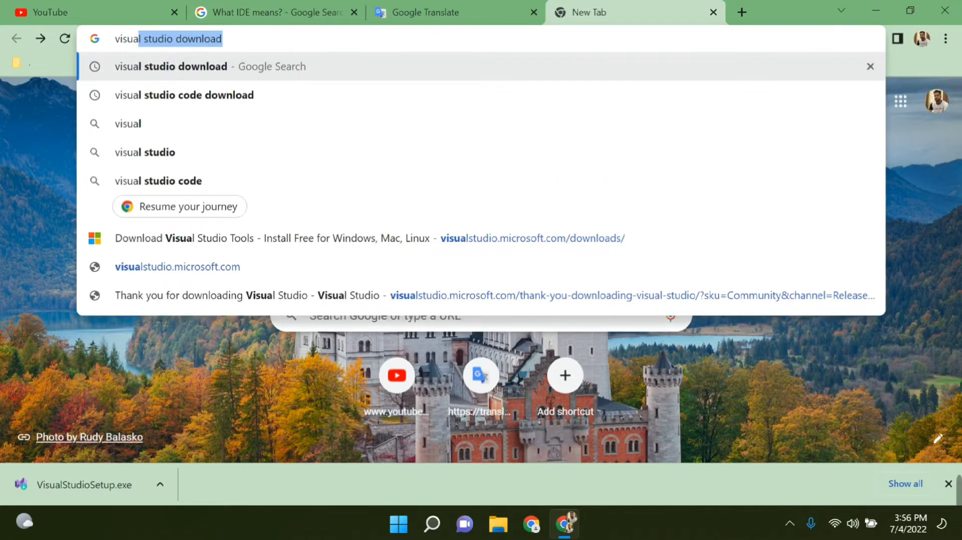
pyautogui.write(' s')
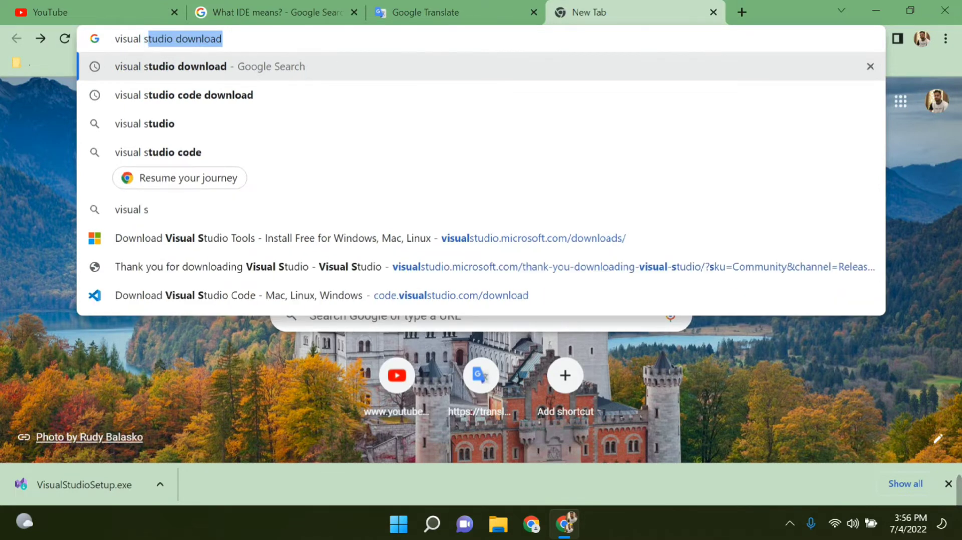
pyautogui.press('Return')
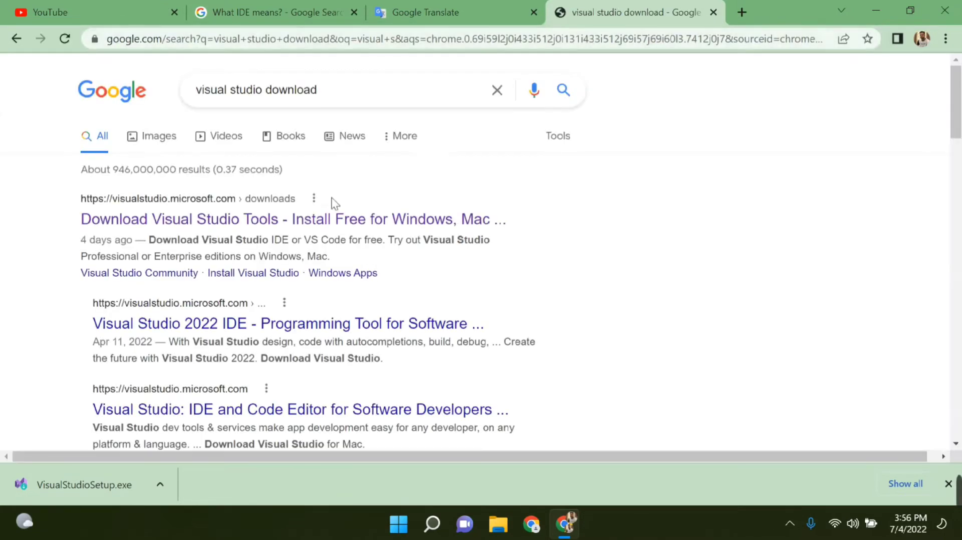
# - Look over the Visual Studio 2022 editions on Microsoft's downloads page and return to the search results
pyautogui.click(188, 219)
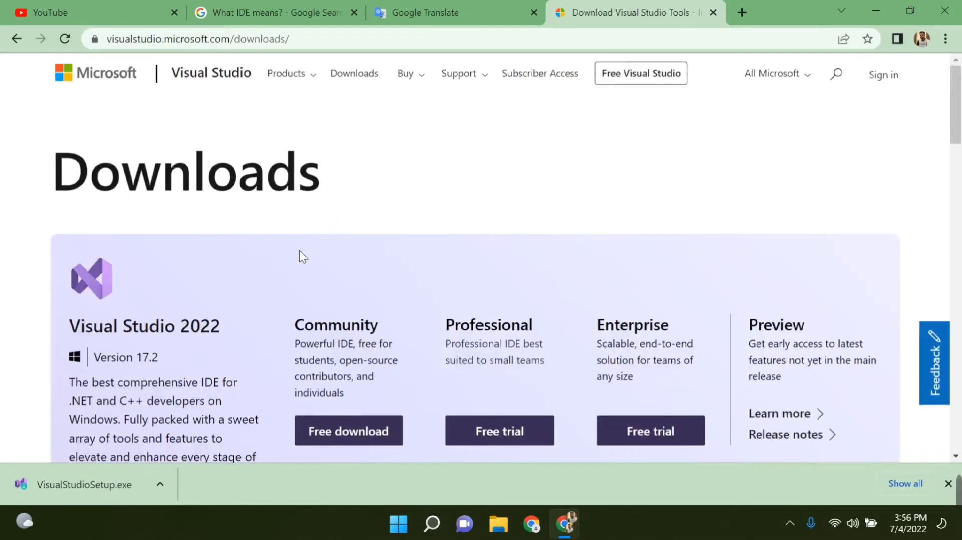
pyautogui.scroll(-2, 340, 220)
pyautogui.scroll(-9, 371, 195)
pyautogui.scroll(11, 356, 230)
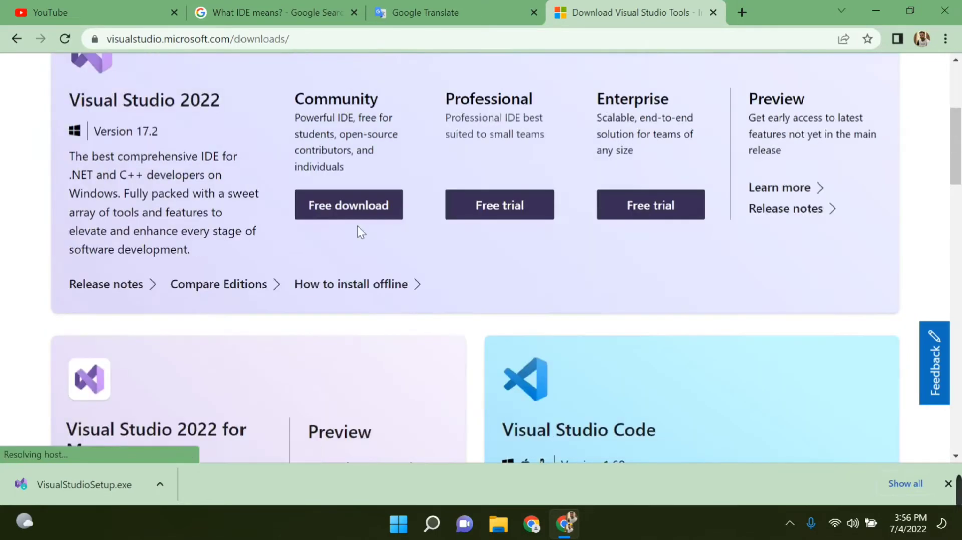
pyautogui.click(16, 40)
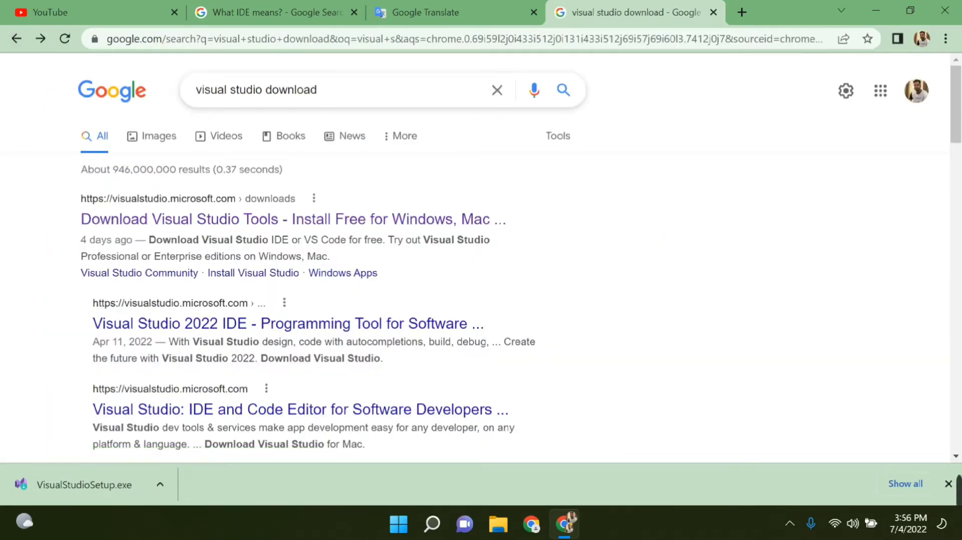
# - Change the search to "visual studio code download" and open the official Visual Studio Code download page
pyautogui.click(262, 90)
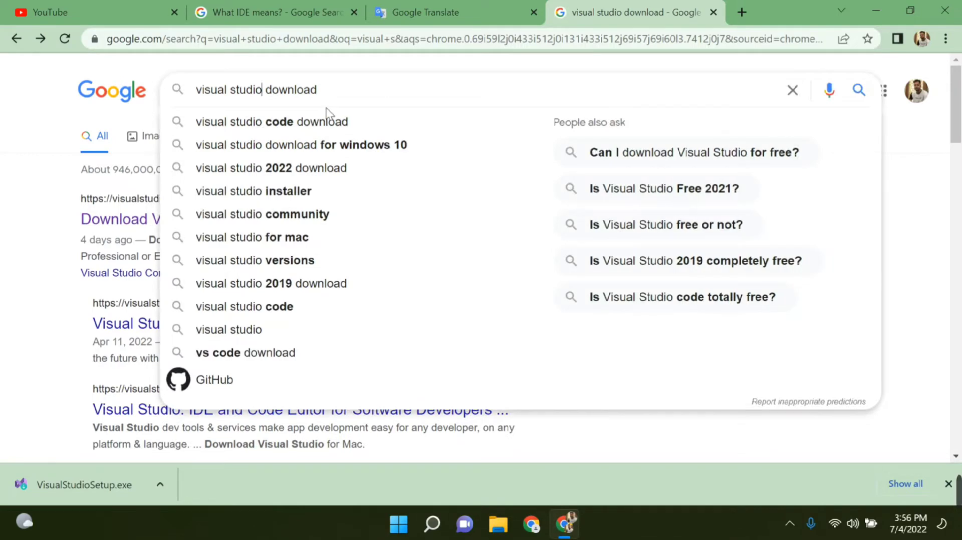
pyautogui.click(275, 122)
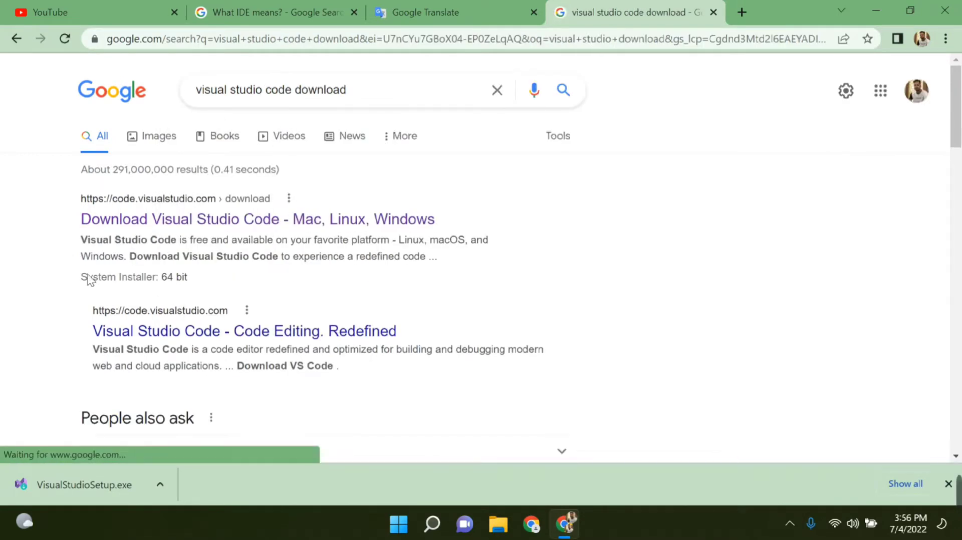
pyautogui.click(196, 89)
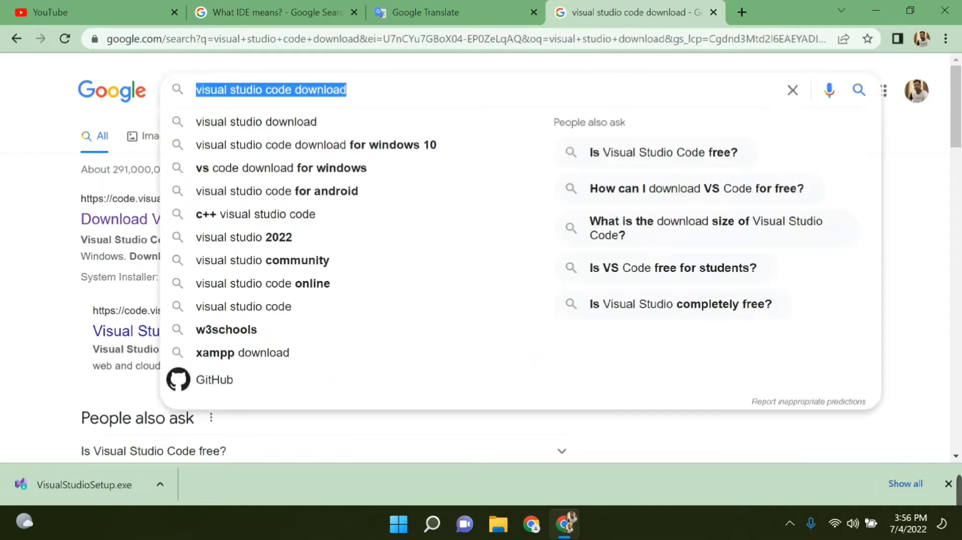
pyautogui.click(150, 239)
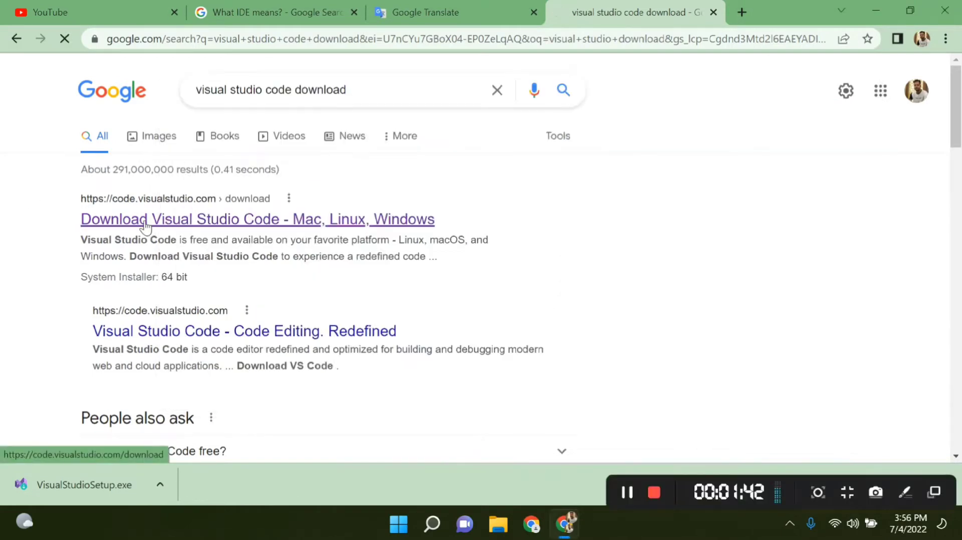
pyautogui.click(107, 221)
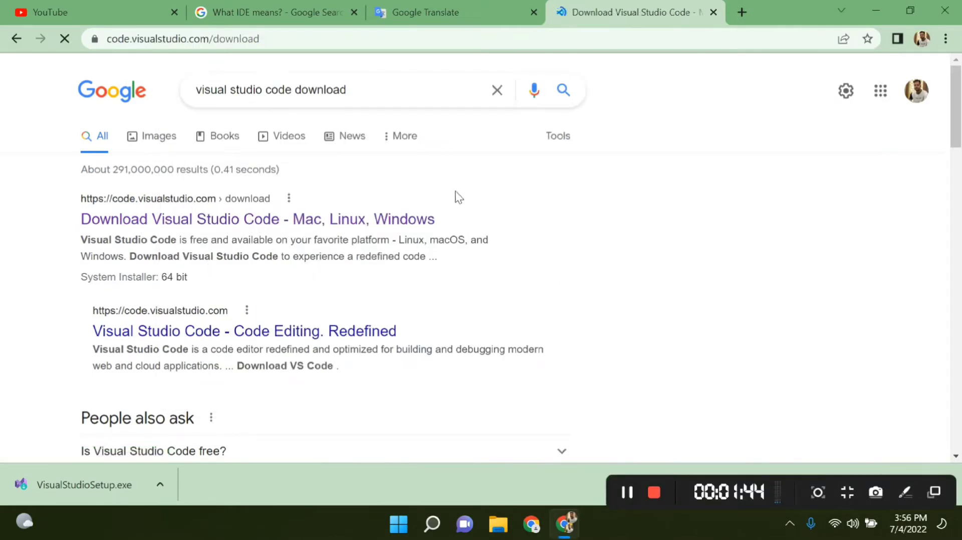
# - Examine the Windows, Linux and Mac download options and the installer variants listed beneath each platform
pyautogui.scroll(-3, 587, 120)
pyautogui.scroll(3, 285, 264)
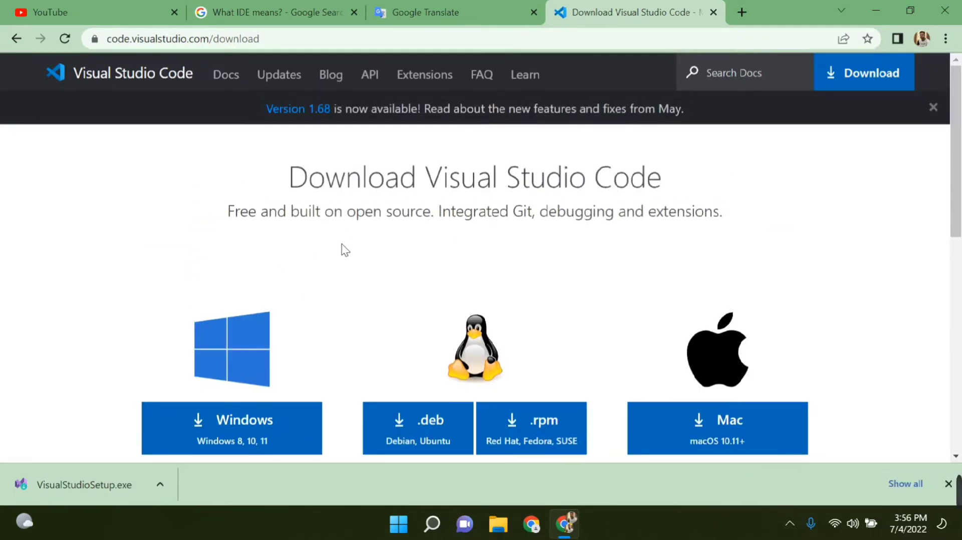
pyautogui.scroll(-3, 291, 252)
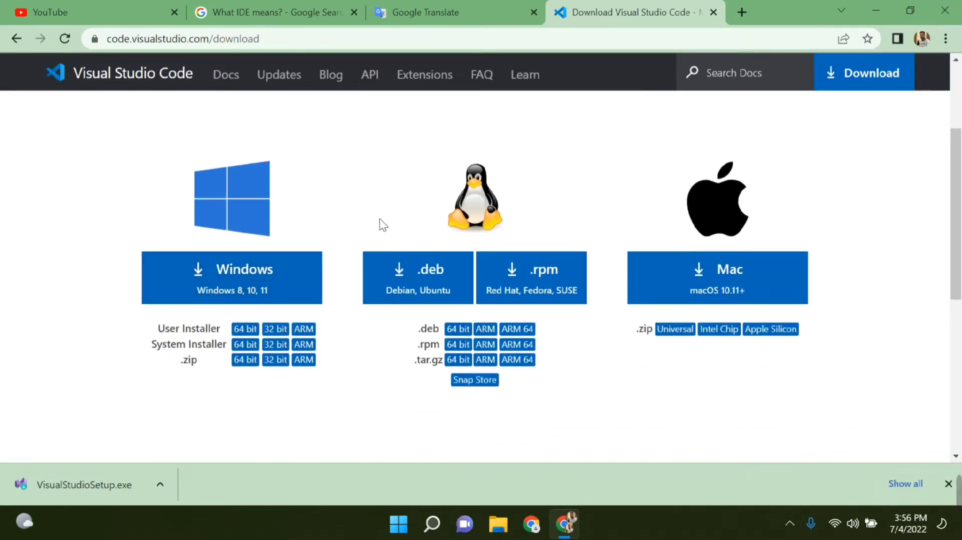
pyautogui.scroll(3, 382, 225)
pyautogui.scroll(-3, 291, 223)
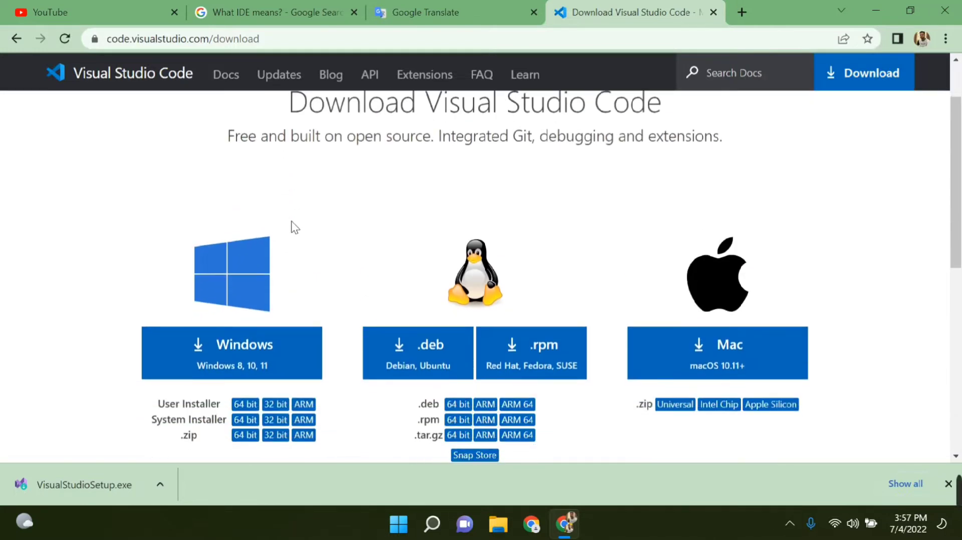
pyautogui.scroll(3, 403, 225)
pyautogui.scroll(-3, 365, 248)
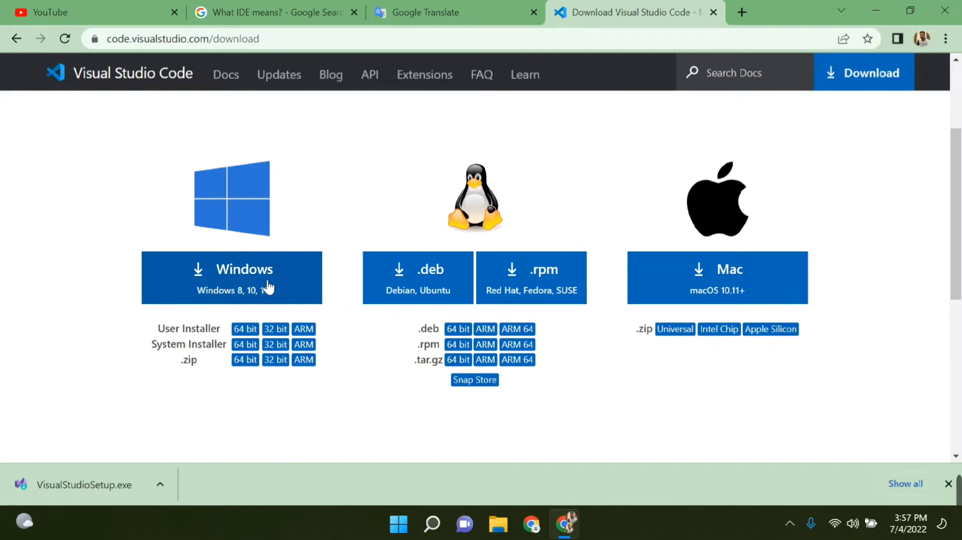
pyautogui.scroll(2, 265, 283)
pyautogui.scroll(2, 264, 281)
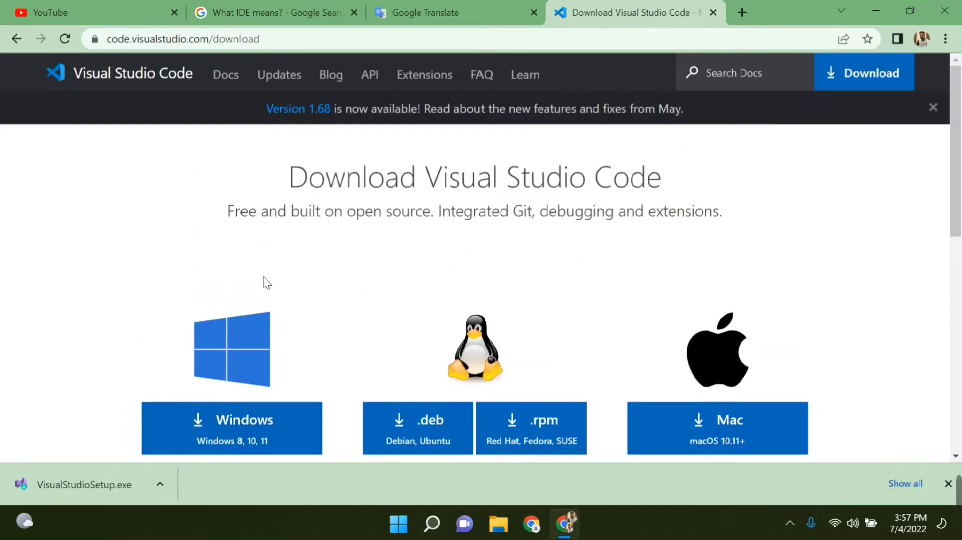
pyautogui.scroll(-3, 216, 288)
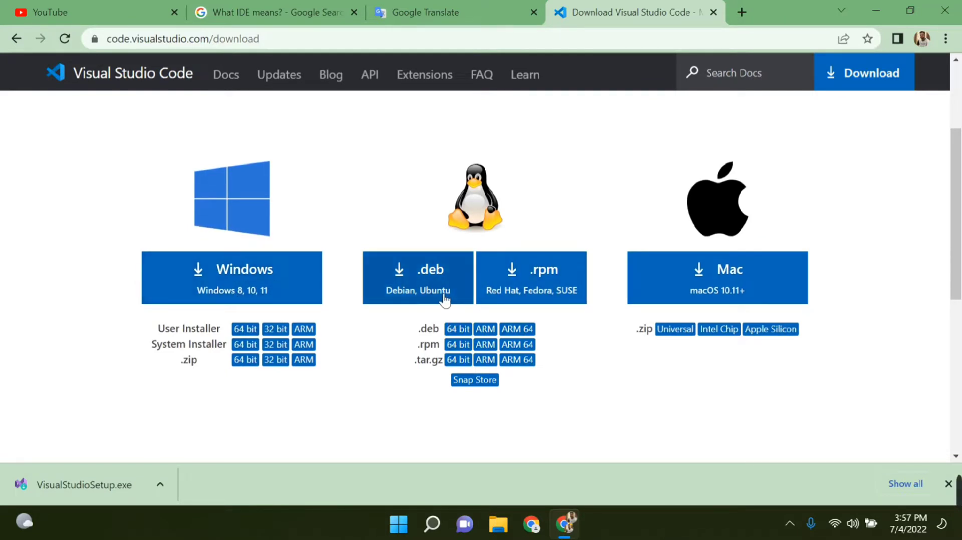
pyautogui.scroll(2, 483, 255)
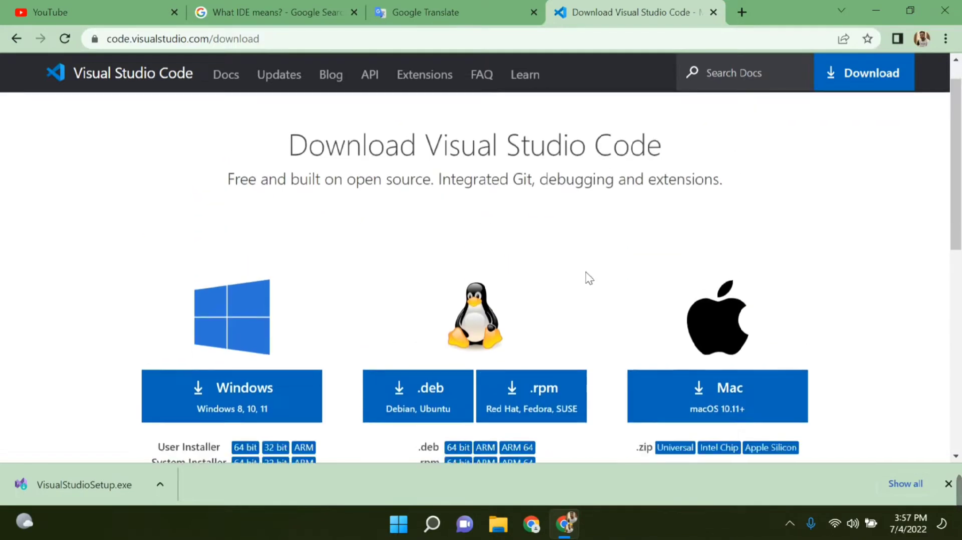
pyautogui.scroll(-2, 691, 265)
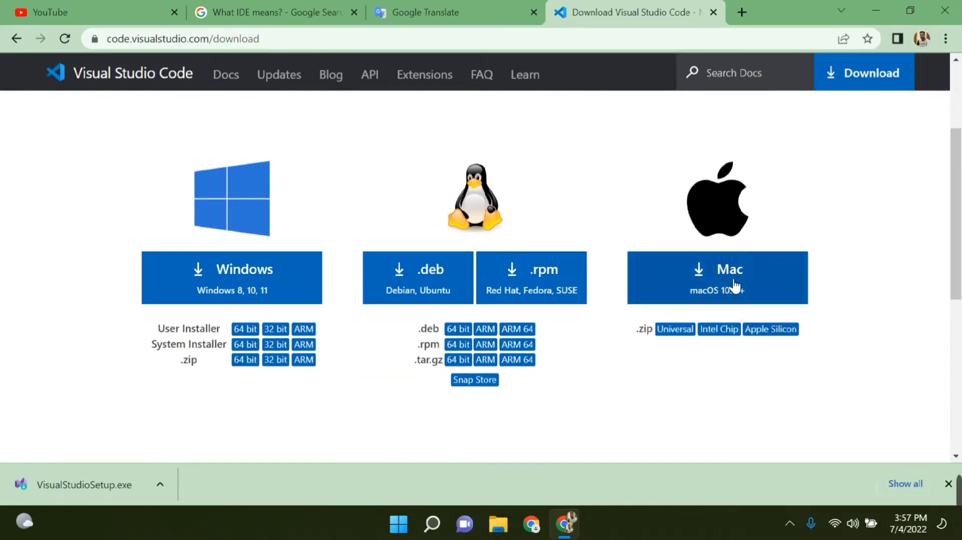
pyautogui.scroll(2, 386, 322)
pyautogui.scroll(-2, 253, 358)
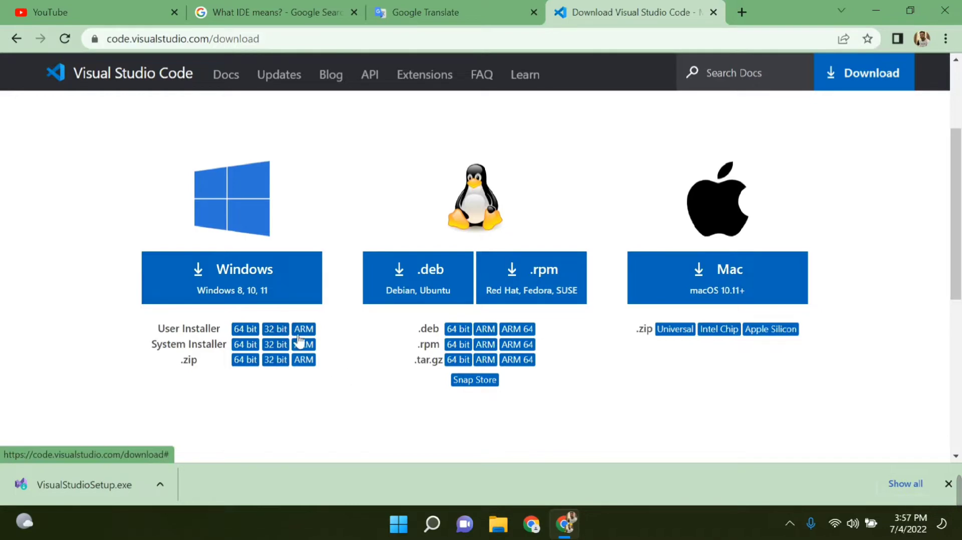
pyautogui.scroll(3, 291, 340)
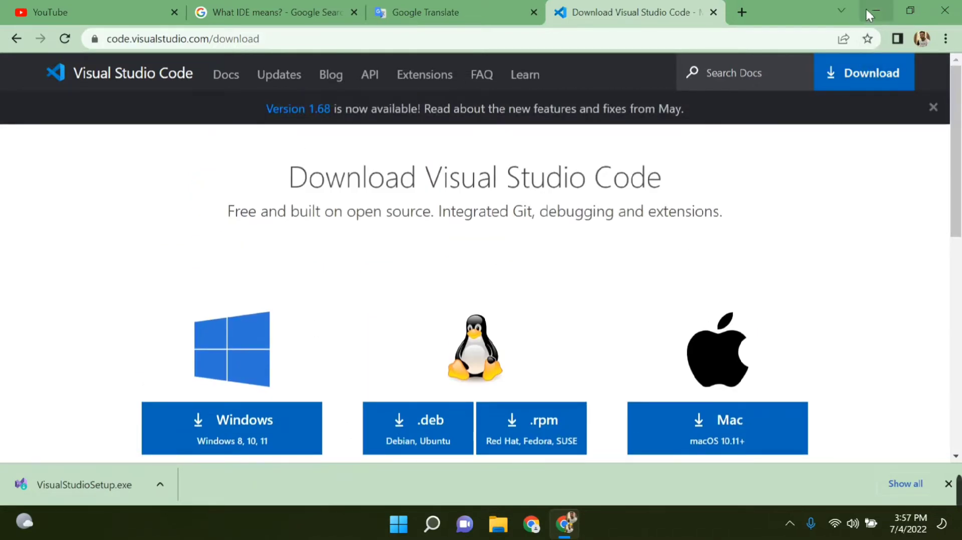
# - Examine the system type in the properties of This PC from the desktop and close the Settings window
pyautogui.click(866, 8)
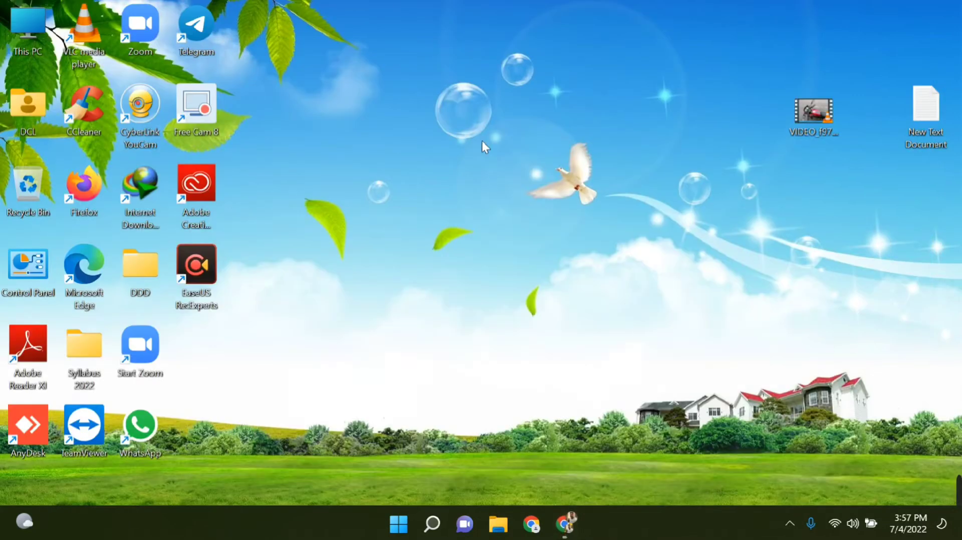
pyautogui.rightClick(21, 23)
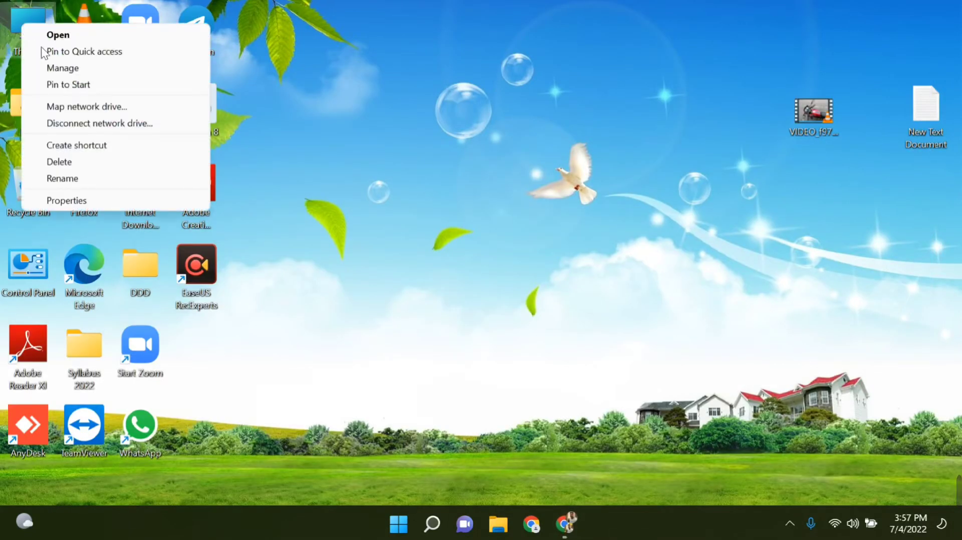
pyautogui.click(75, 200)
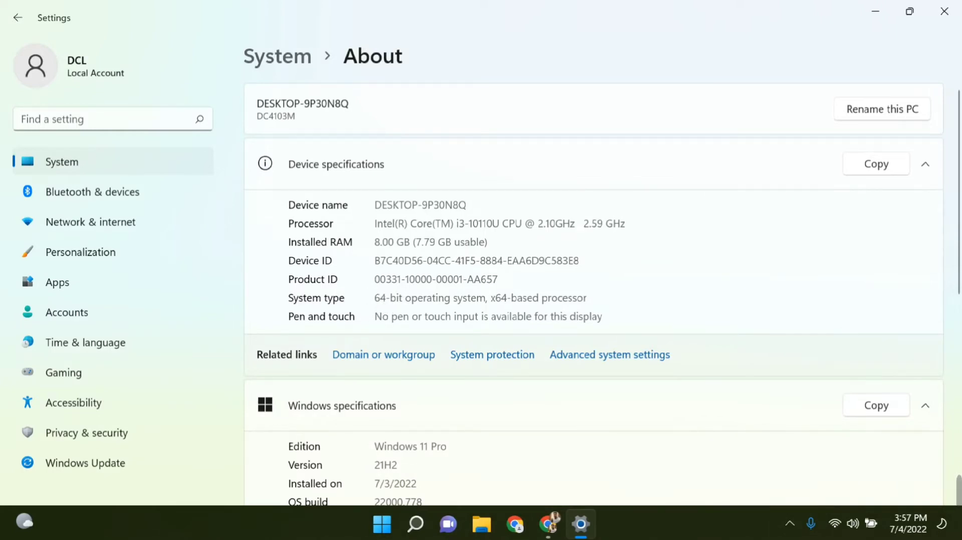
pyautogui.moveTo(373, 298); pyautogui.dragTo(595, 295)
pyautogui.click(434, 314)
pyautogui.moveTo(374, 298)
pyautogui.mouseDown()
pyautogui.moveTo(588, 298)
pyautogui.moveTo(374, 298)
pyautogui.mouseUp()
pyautogui.click(581, 298)
pyautogui.doubleClick(576, 298)
pyautogui.click(707, 123)
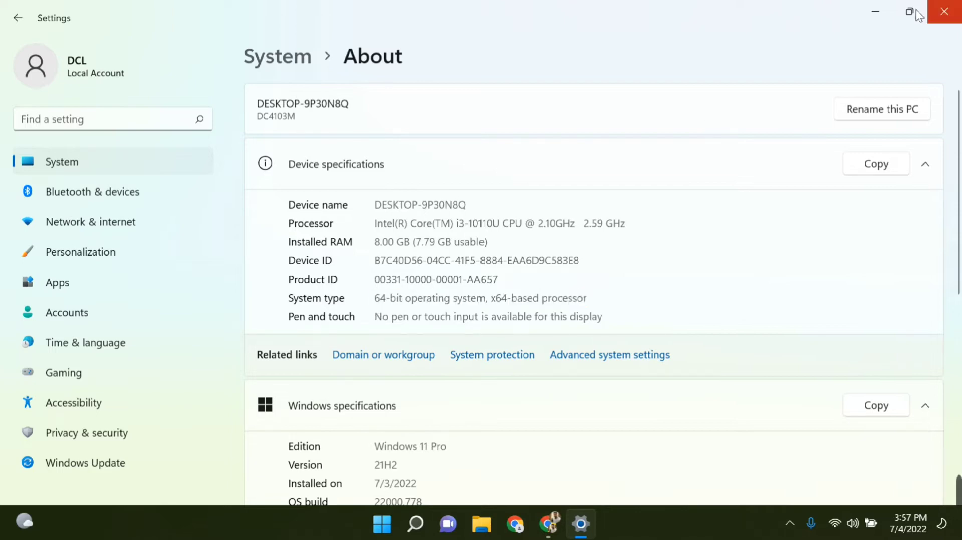
pyautogui.click(944, 12)
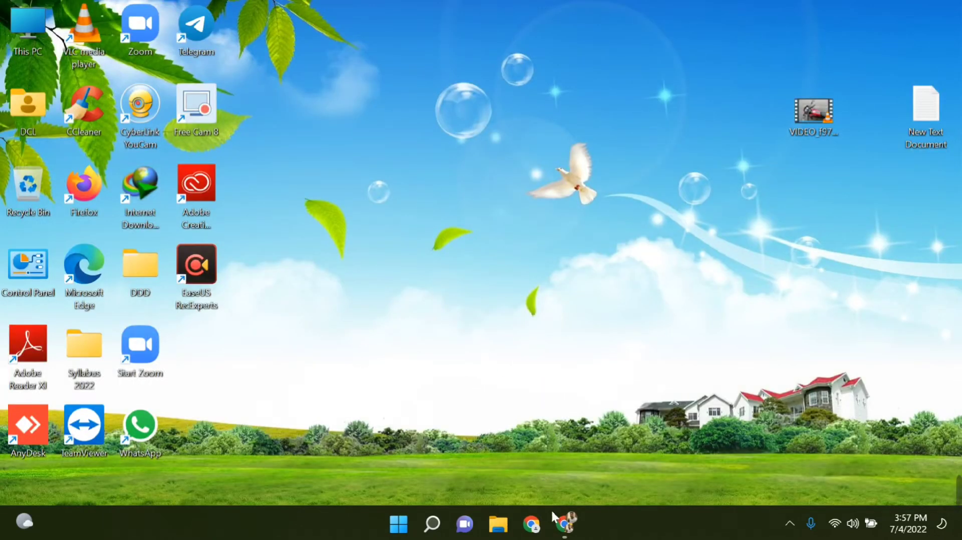
# - Switch back to Chrome and download the Windows 8, 10, 11 installer from the Visual Studio Code download page
pyautogui.click(565, 523)
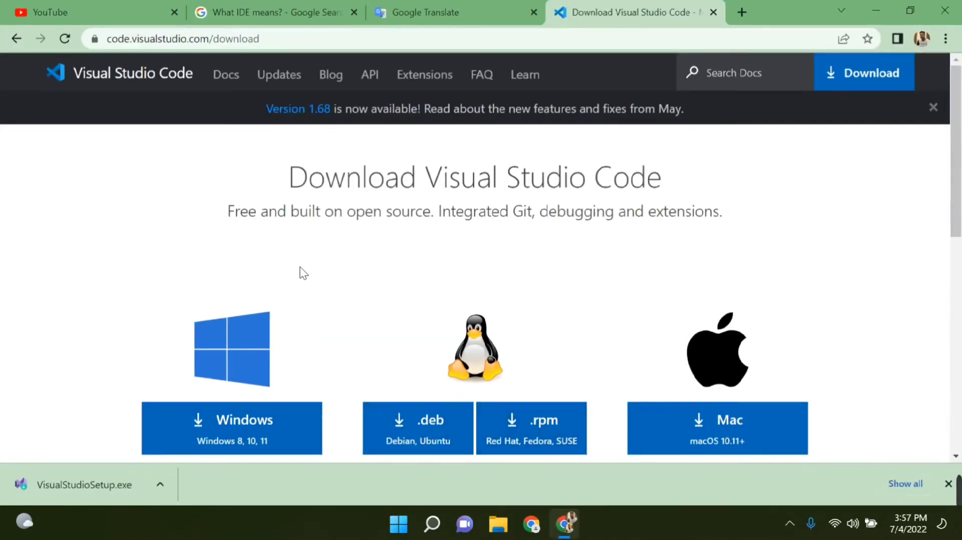
pyautogui.scroll(-3, 308, 250)
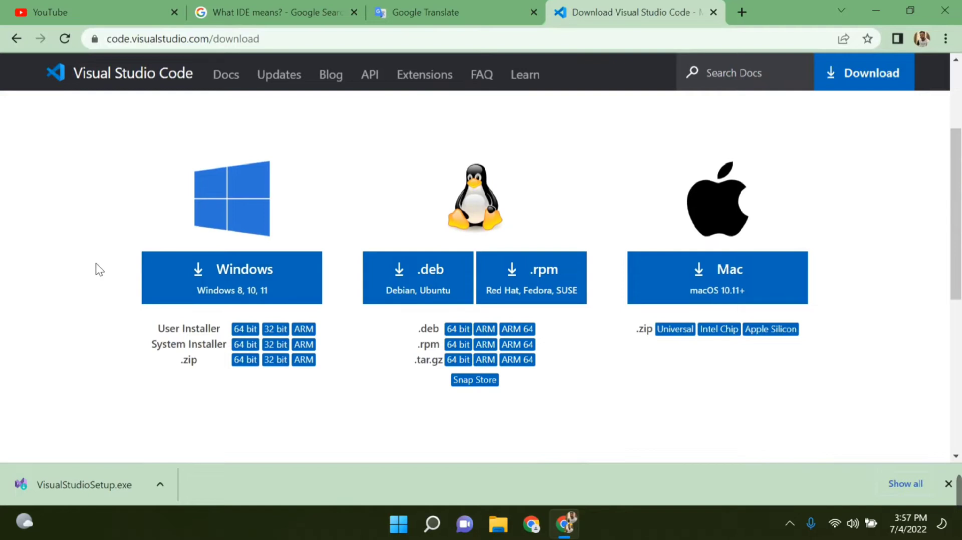
pyautogui.click(260, 287)
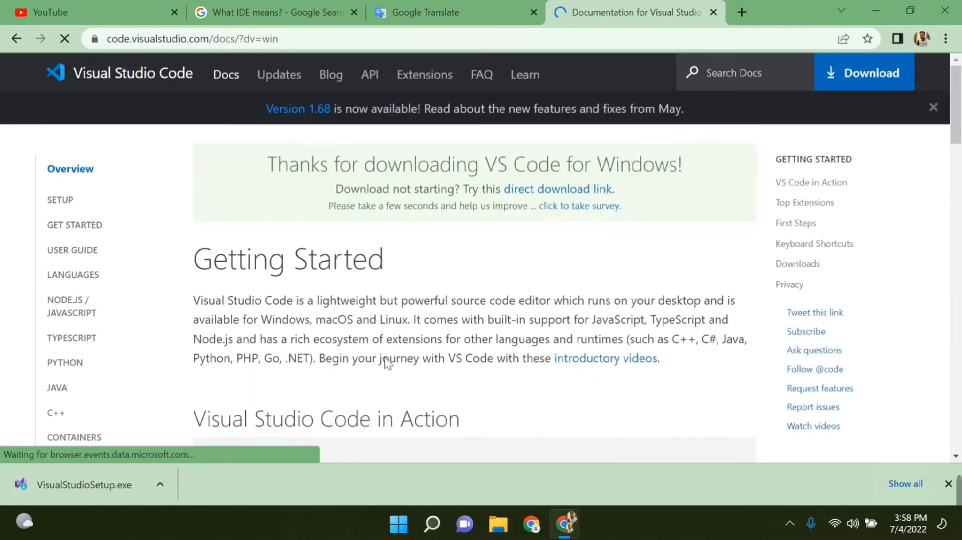
pyautogui.scroll(-5, 344, 285)
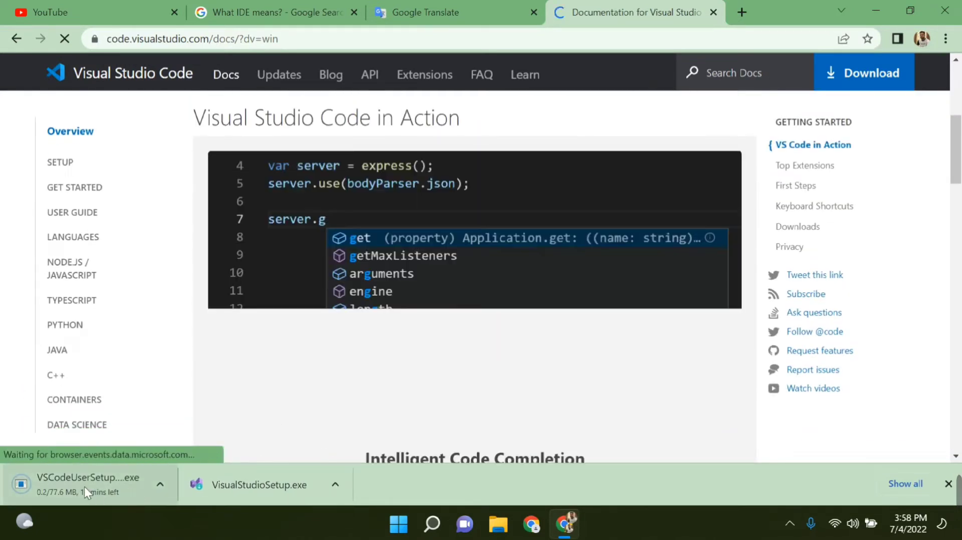
# - Pause the VSCodeUserSetup download in progress and minimize the browser to reveal the desktop
pyautogui.click(140, 482)
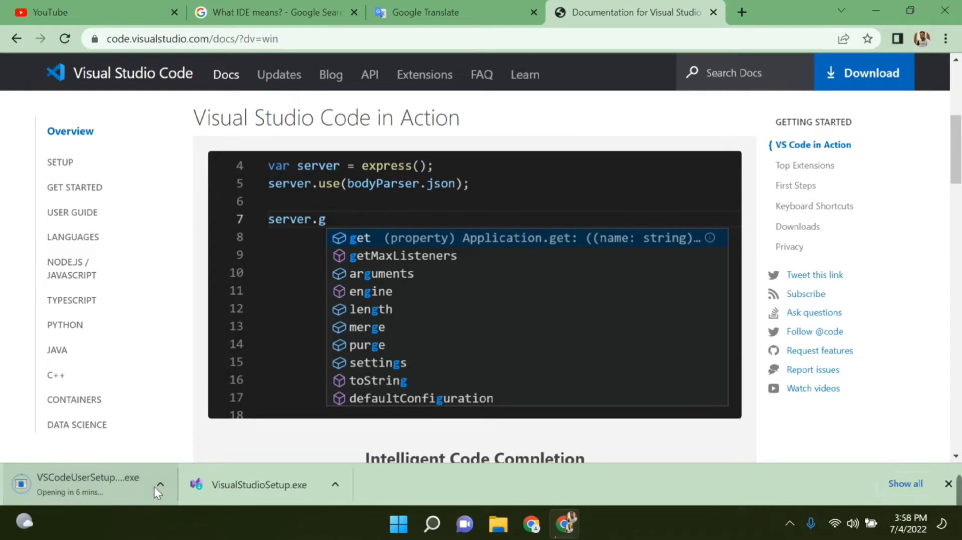
pyautogui.click(160, 484)
pyautogui.click(186, 412)
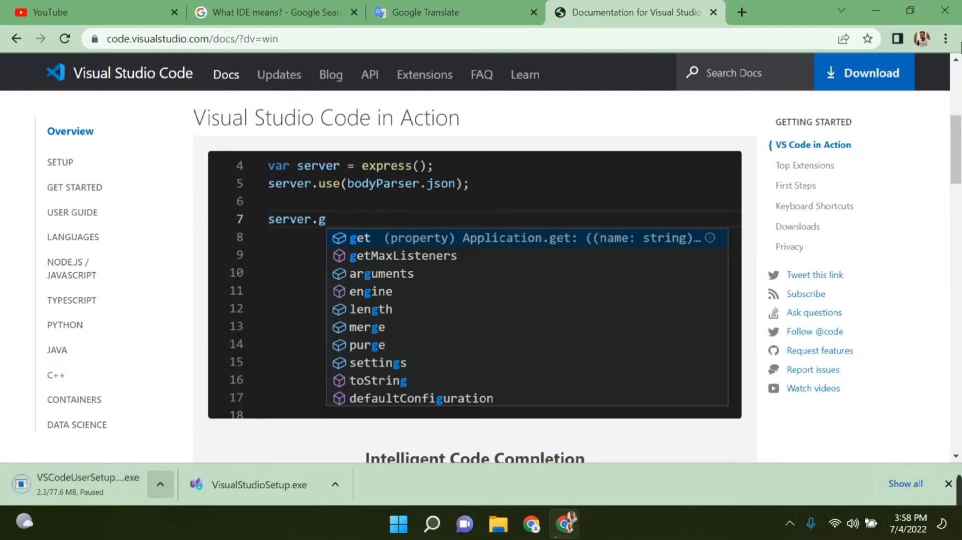
pyautogui.click(876, 10)
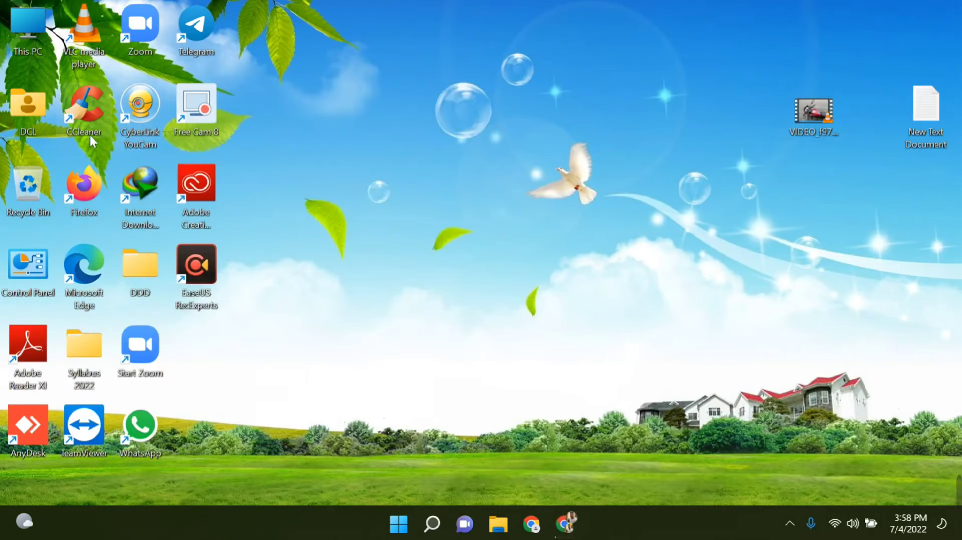
# - Run the existing VSCodeUserSetup-x64-1.63.2 installer from the Downloads folder and allow the file to open
pyautogui.doubleClick(17, 105)
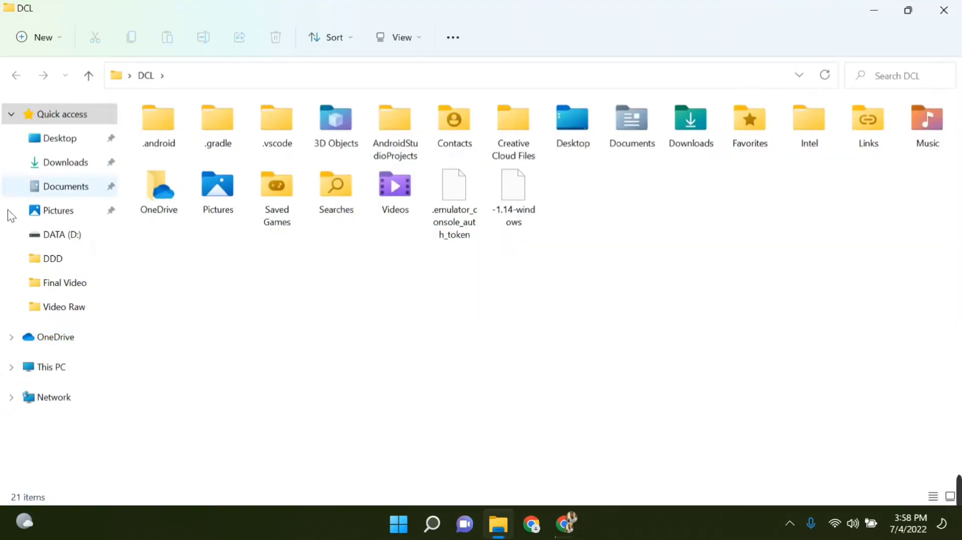
pyautogui.click(62, 165)
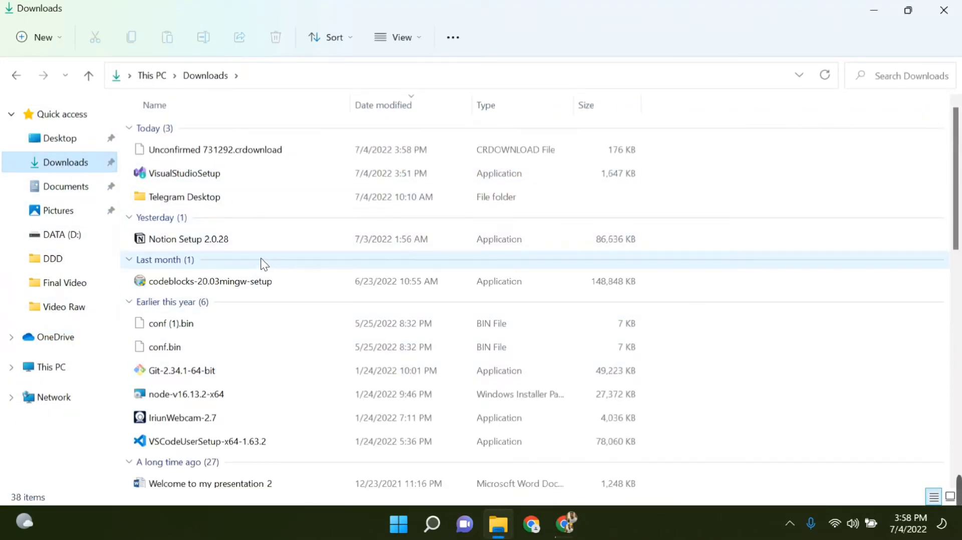
pyautogui.scroll(-1, 260, 257)
pyautogui.click(245, 390)
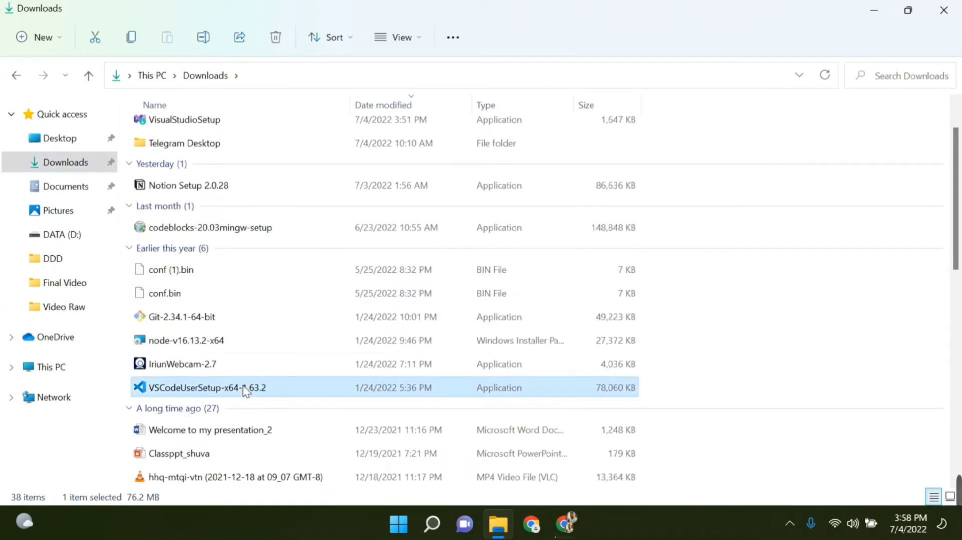
pyautogui.doubleClick(245, 391)
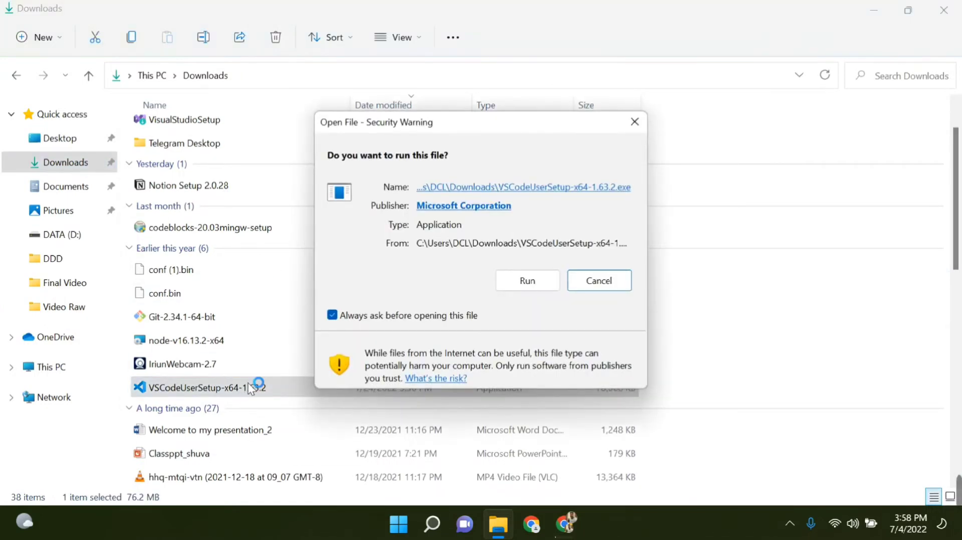
pyautogui.click(528, 283)
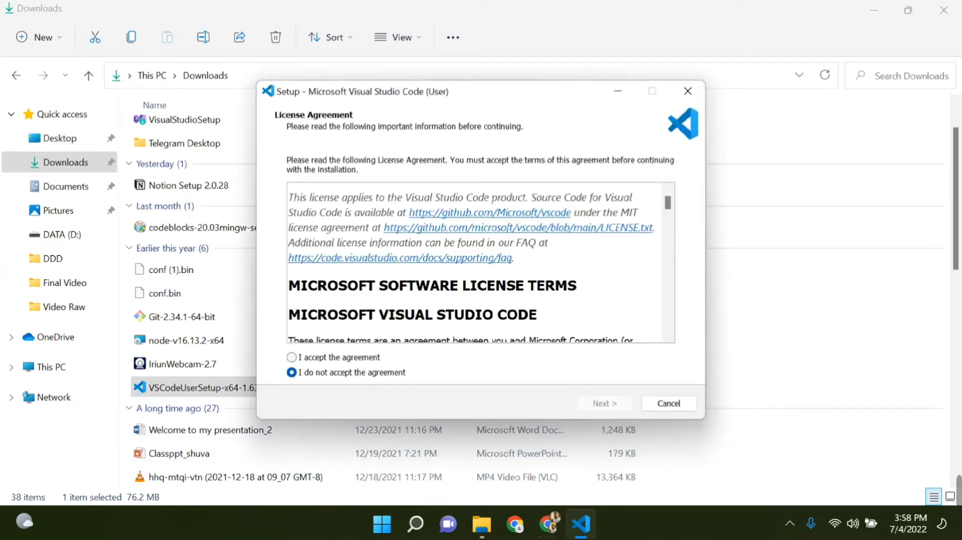
# - Read through the Microsoft Visual Studio Code license terms, accept the agreement and continue the setup
pyautogui.scroll(-5, 436, 244)
pyautogui.scroll(-5, 437, 244)
pyautogui.scroll(-20, 480, 262)
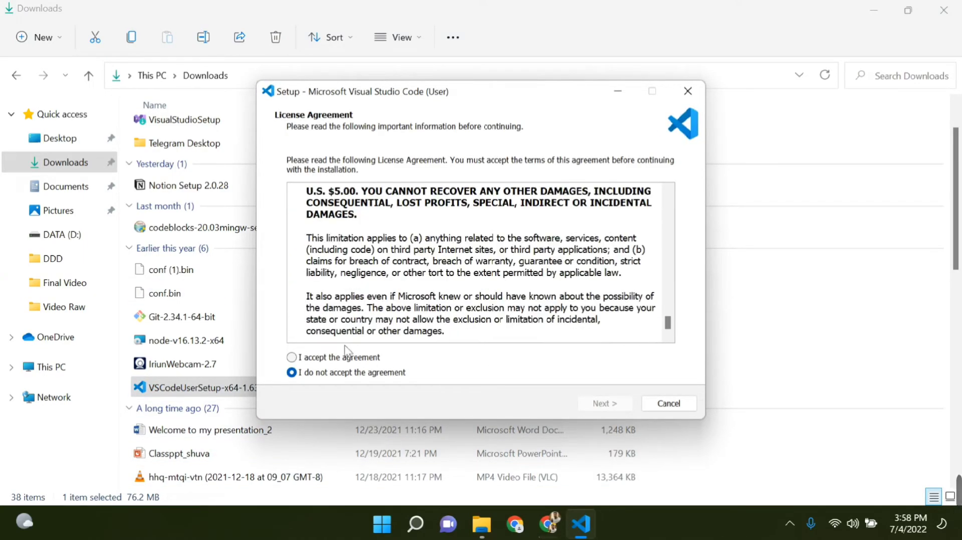
pyautogui.click(293, 357)
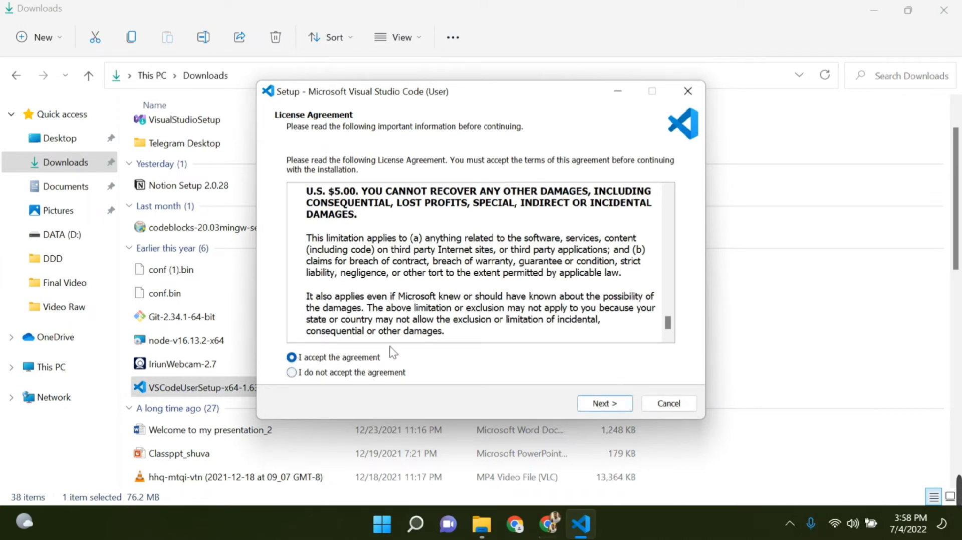
pyautogui.click(607, 403)
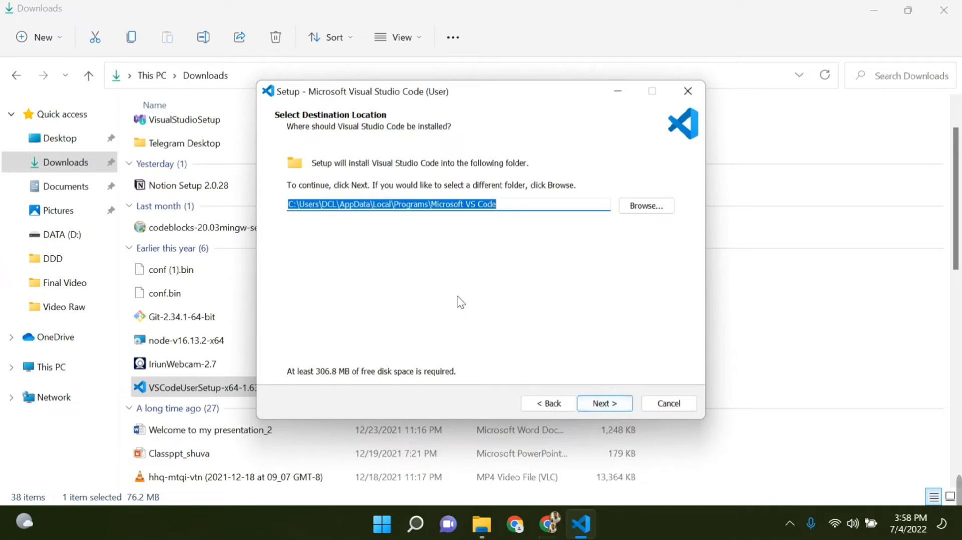
# - Keep the default destination and Start Menu folders, and include a desktop icon among the additional setup tasks
pyautogui.click(608, 403)
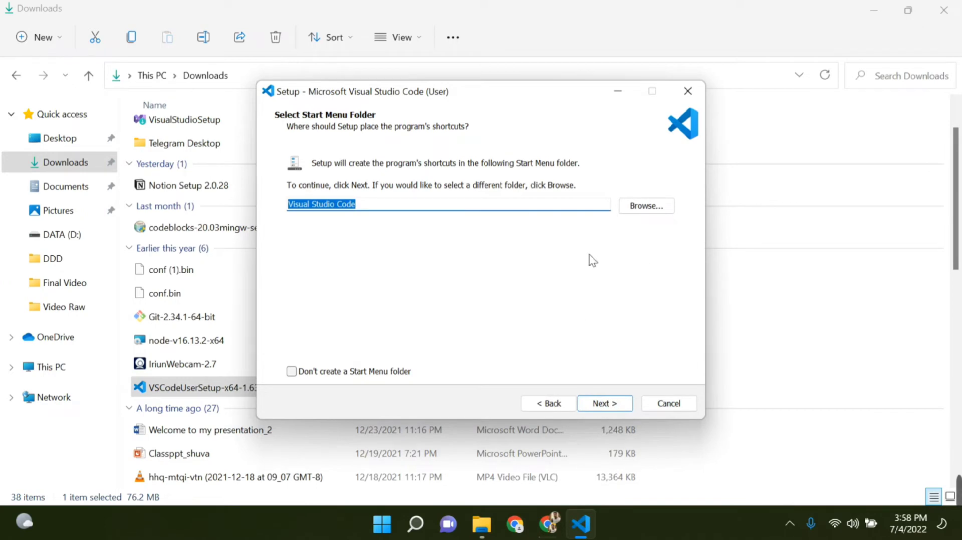
pyautogui.click(607, 403)
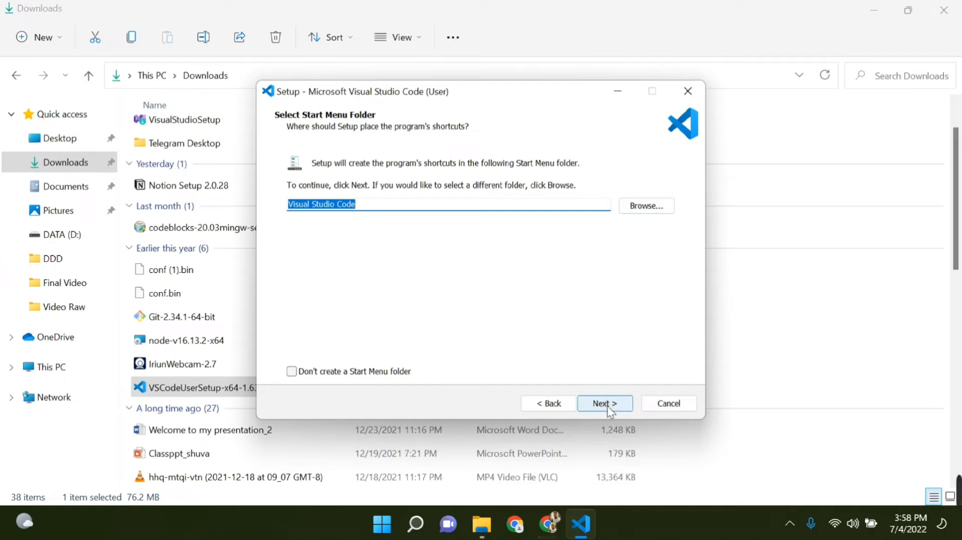
pyautogui.click(606, 404)
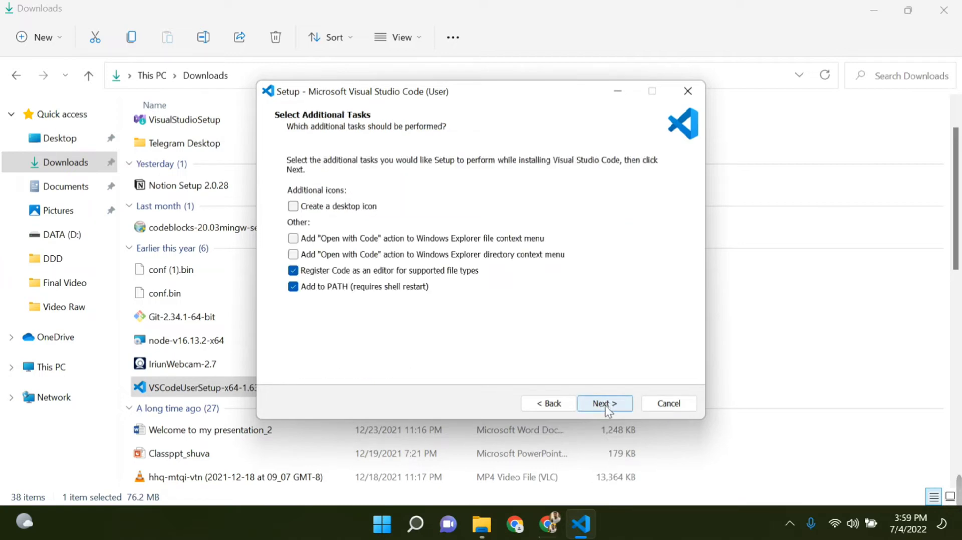
pyautogui.click(552, 404)
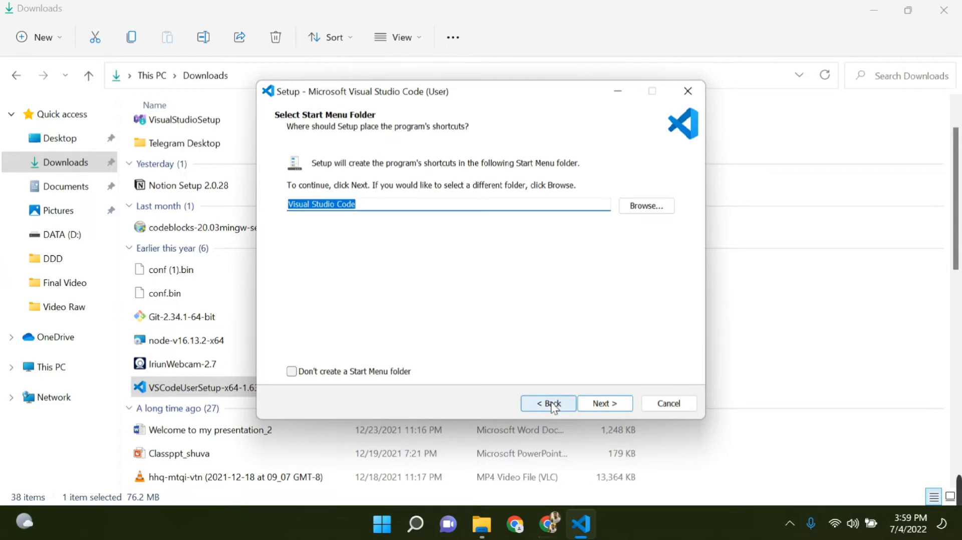
pyautogui.click(608, 404)
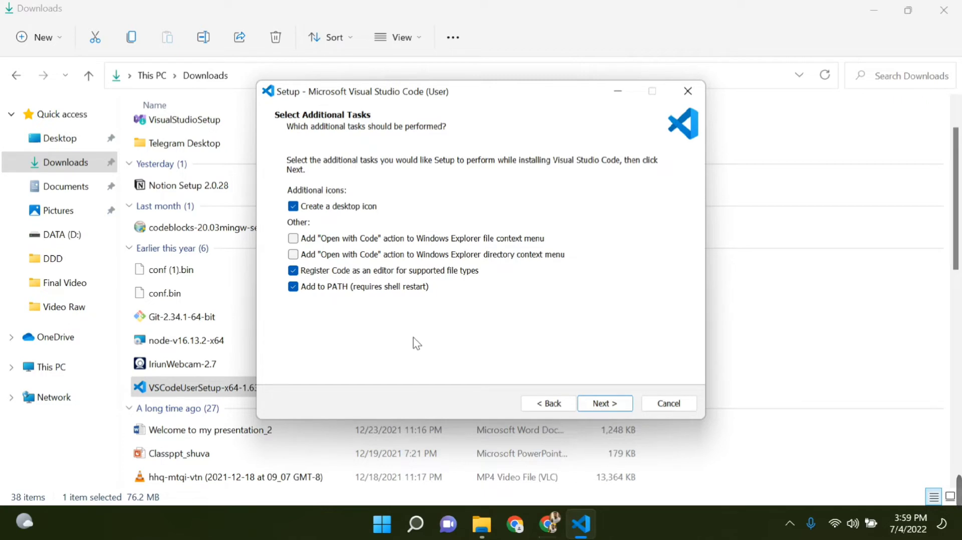
pyautogui.click(605, 403)
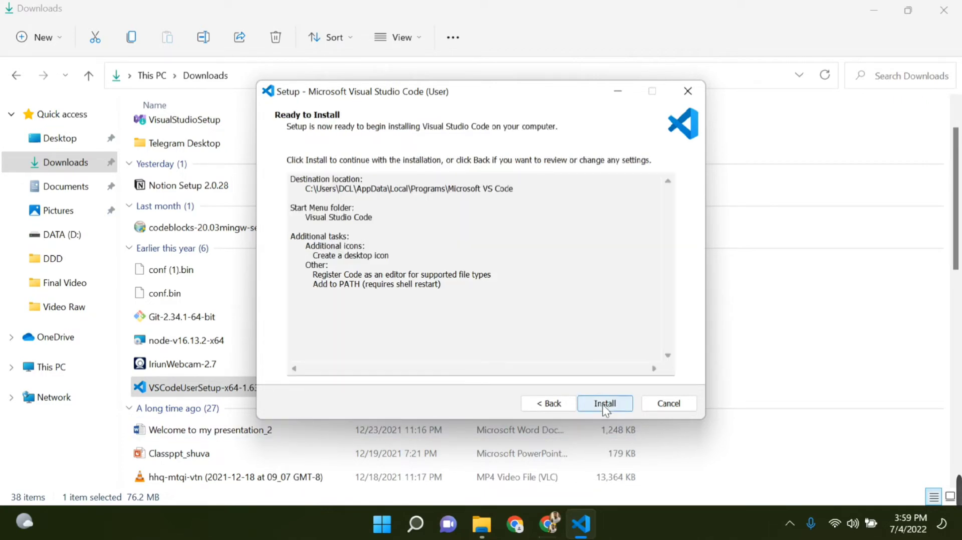
# - Start the Visual Studio Code installation and uncover the desktop by minimizing Downloads and moving the setup window
pyautogui.click(604, 406)
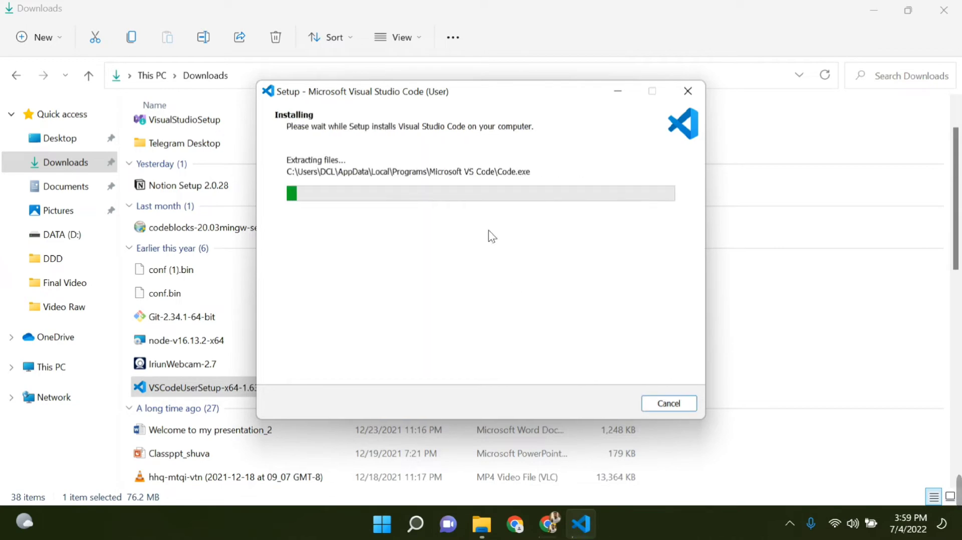
pyautogui.moveTo(477, 97); pyautogui.dragTo(521, 104)
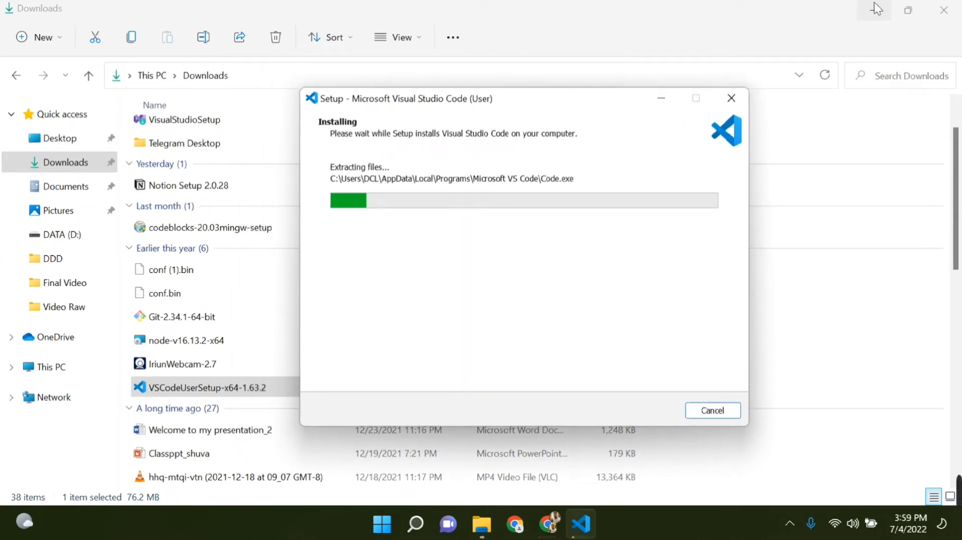
pyautogui.click(876, 8)
pyautogui.moveTo(488, 100); pyautogui.dragTo(535, 56)
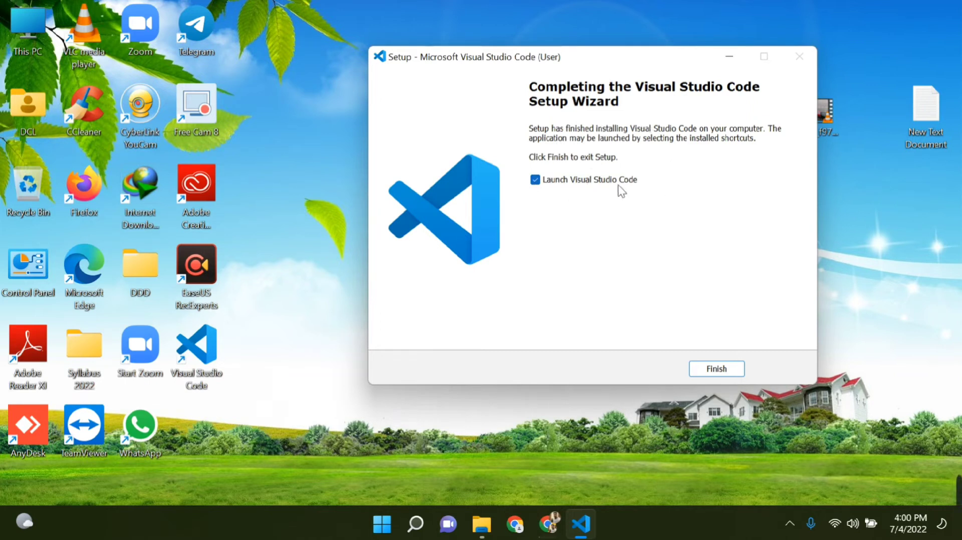
# - Finish the setup wizard with Visual Studio Code set to launch, and close its Get Started page
pyautogui.click(713, 372)
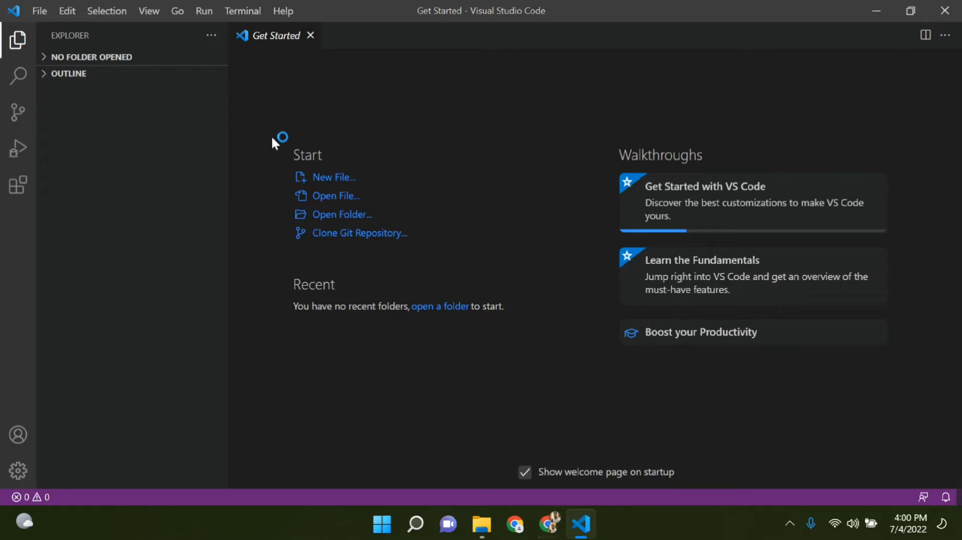
pyautogui.click(310, 35)
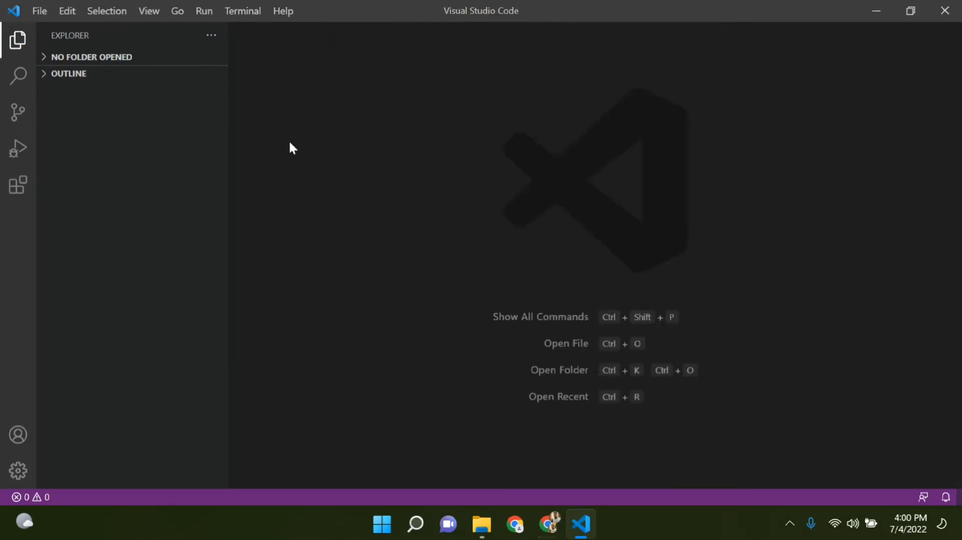
pyautogui.click(41, 11)
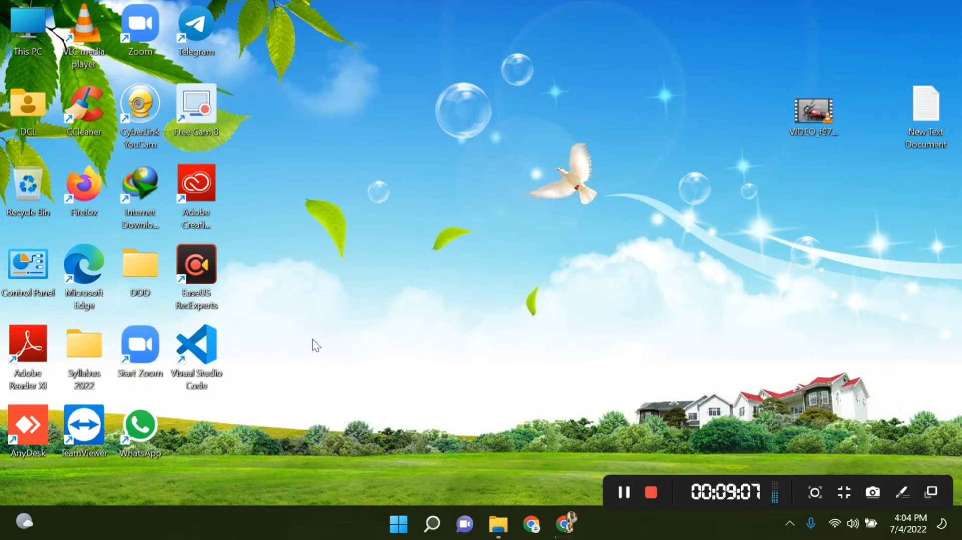
# - Launch Visual Studio Code from its desktop icon and create a new untitled file
pyautogui.doubleClick(203, 360)
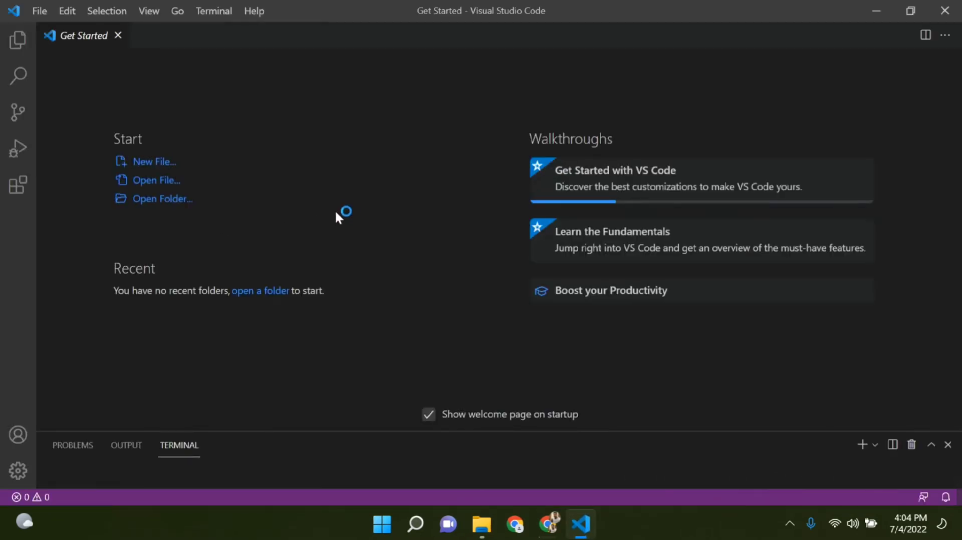
pyautogui.click(43, 16)
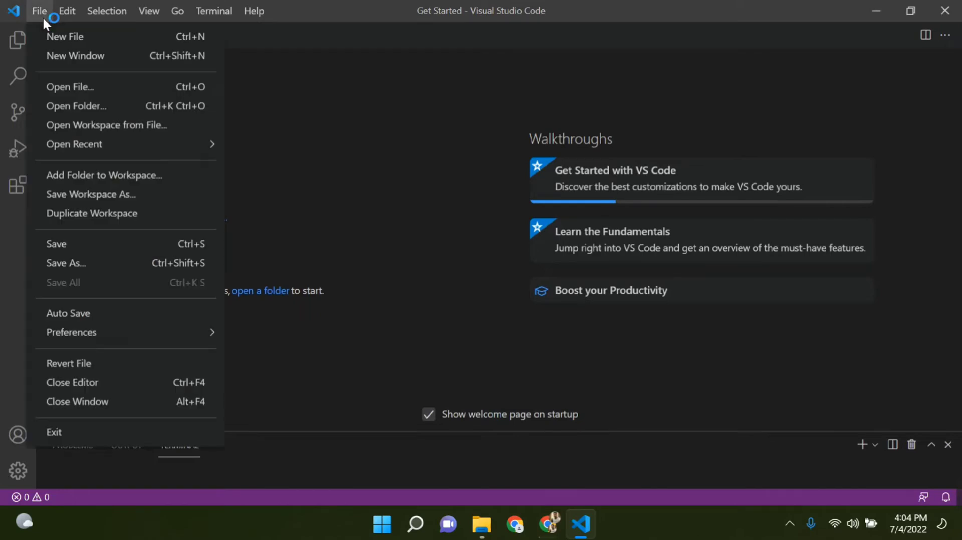
pyautogui.click(102, 44)
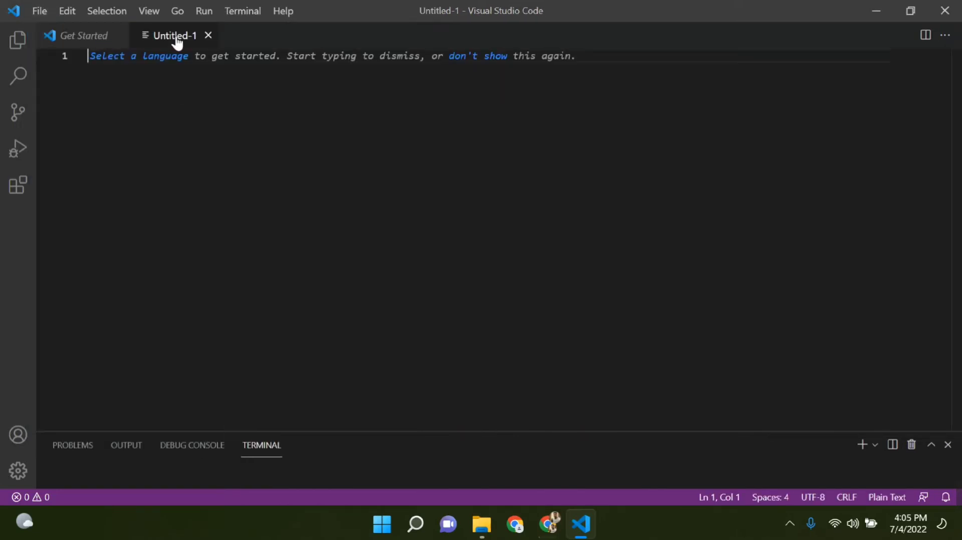
# - Set the new file's language to HTML and insert the HTML boilerplate with the Emmet abbreviation "!"
pyautogui.click(152, 61)
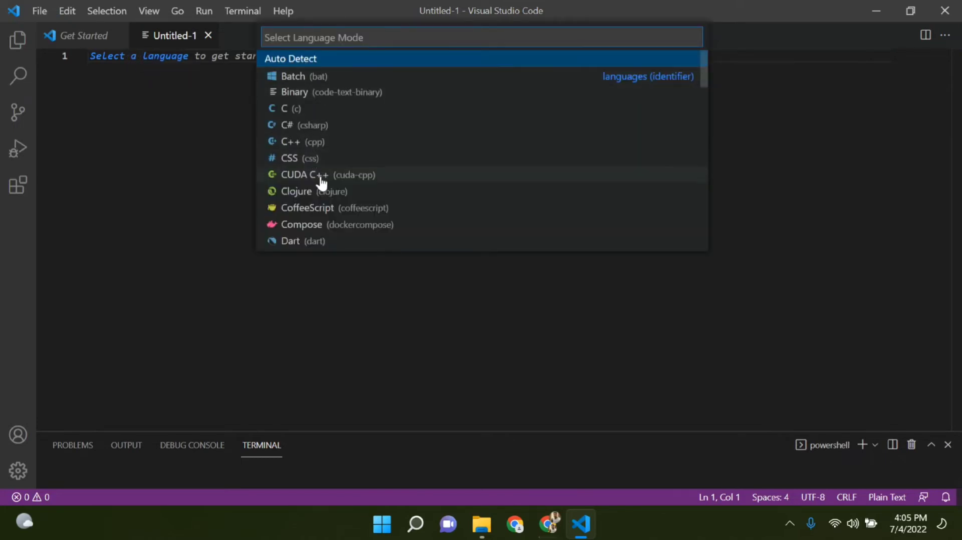
pyautogui.scroll(-5, 317, 117)
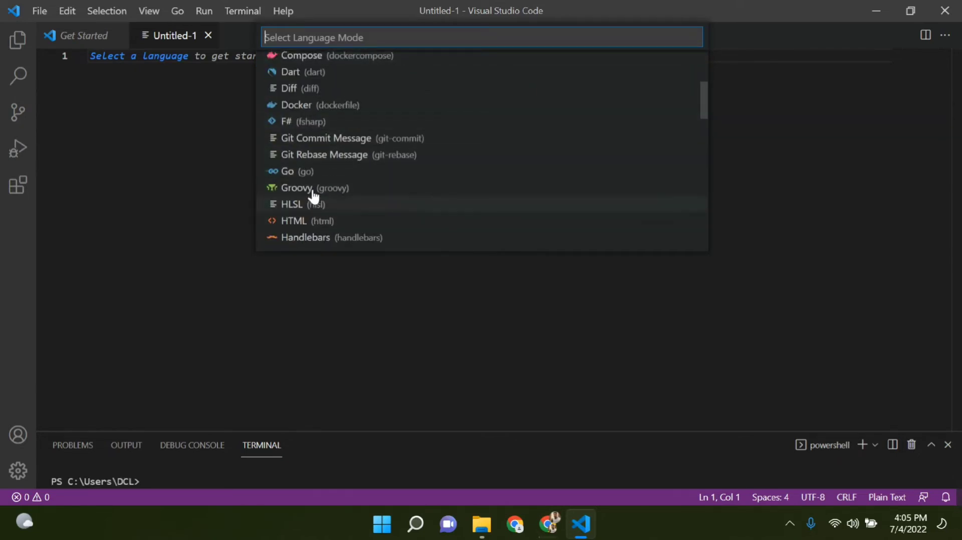
pyautogui.click(316, 224)
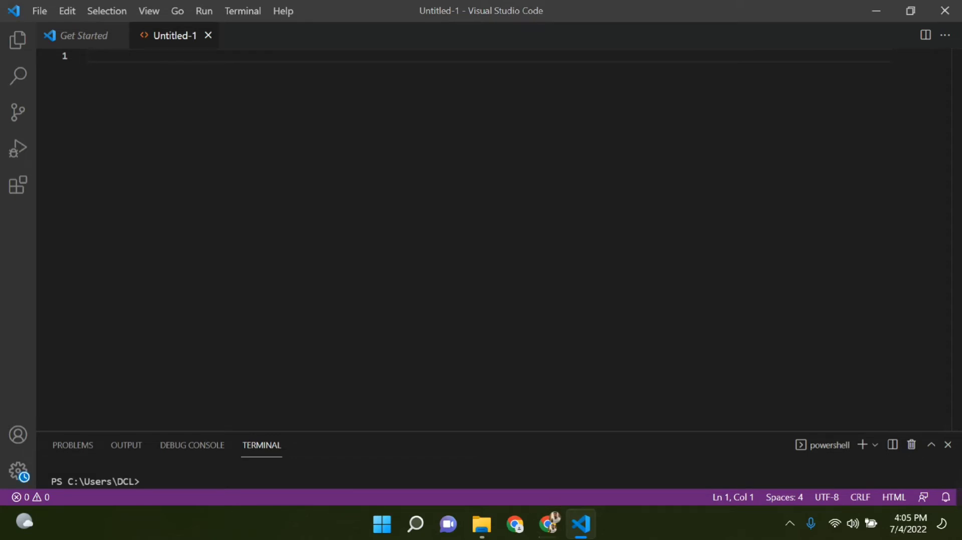
pyautogui.write('!')
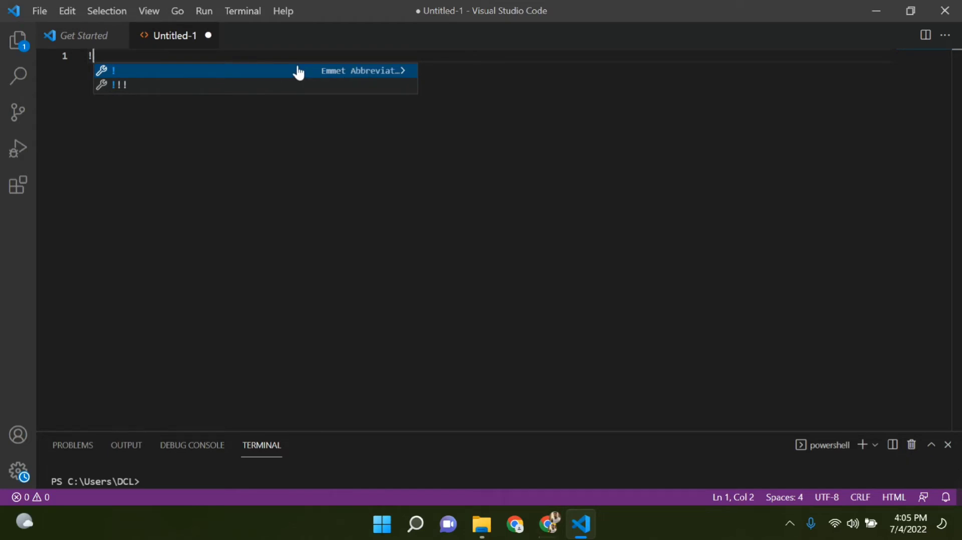
pyautogui.press('Return')
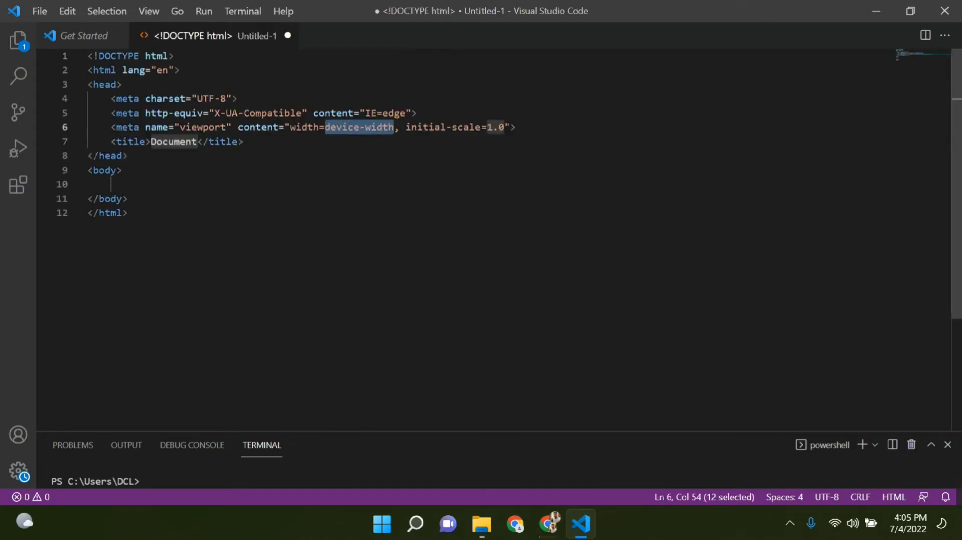
# - Insert an empty h1 element inside the HTML body using its Emmet abbreviation
pyautogui.click(110, 185)
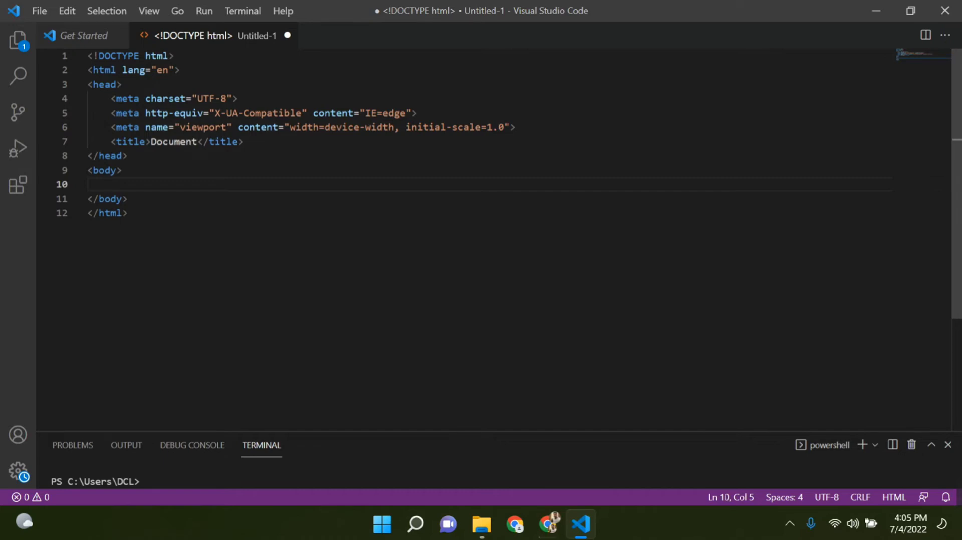
pyautogui.write('h')
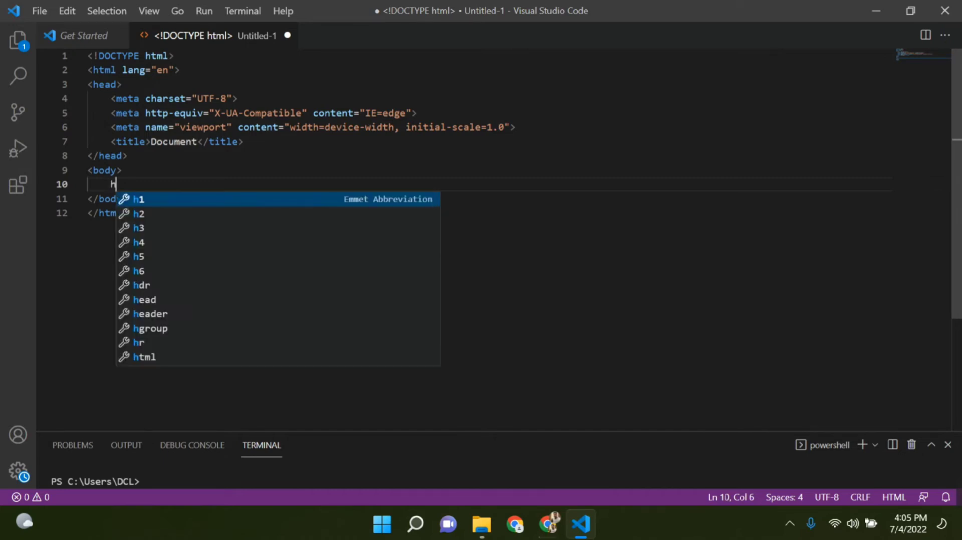
pyautogui.press('Return')
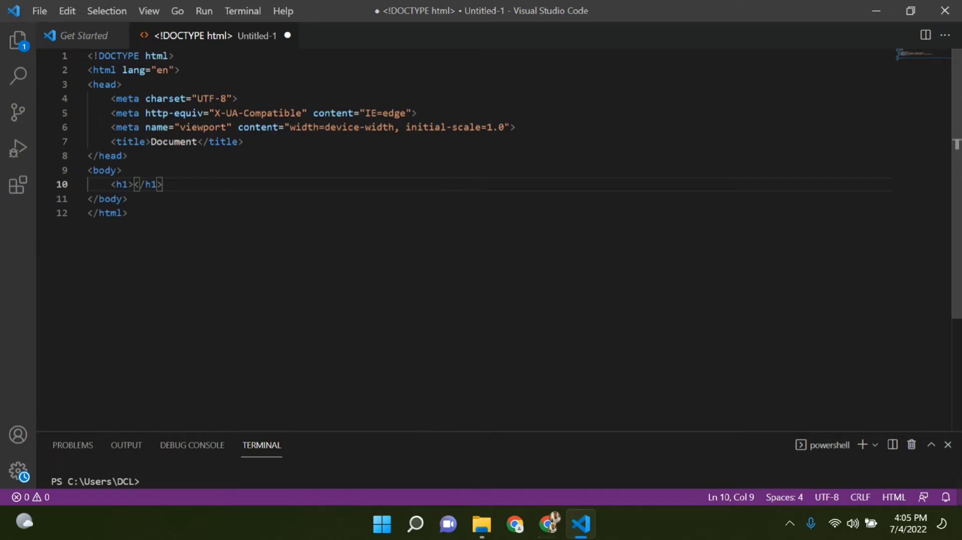
# - Fill the h1 heading with "Welcome to development with", the channel owner's first name and the word "channel"
pyautogui.write('Ra')
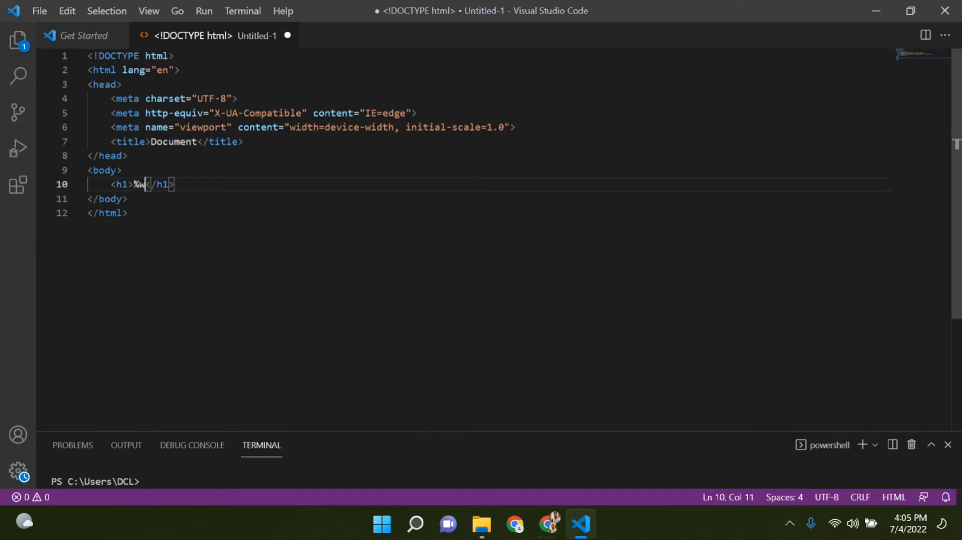
pyautogui.press('BackSpace')
pyautogui.press('BackSpace')
pyautogui.write('We')
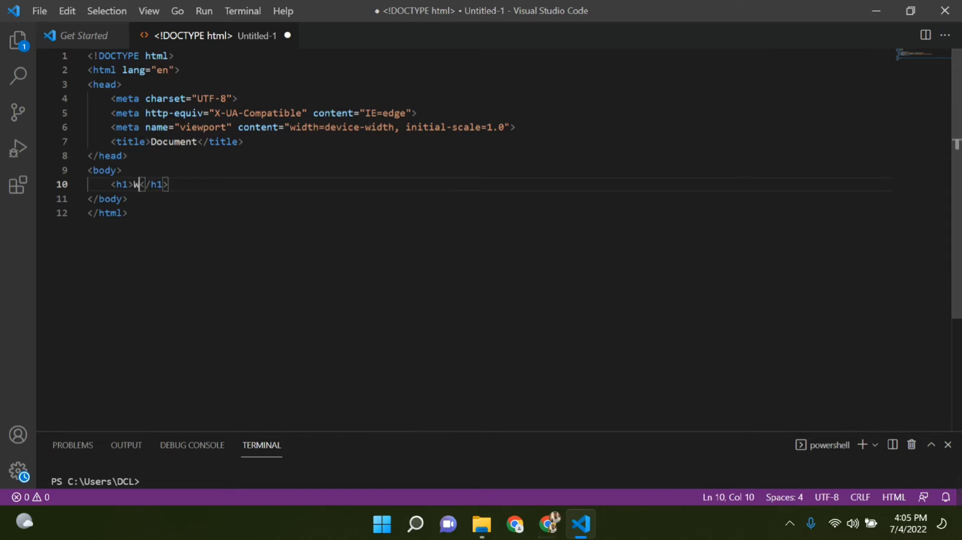
pyautogui.write('lco')
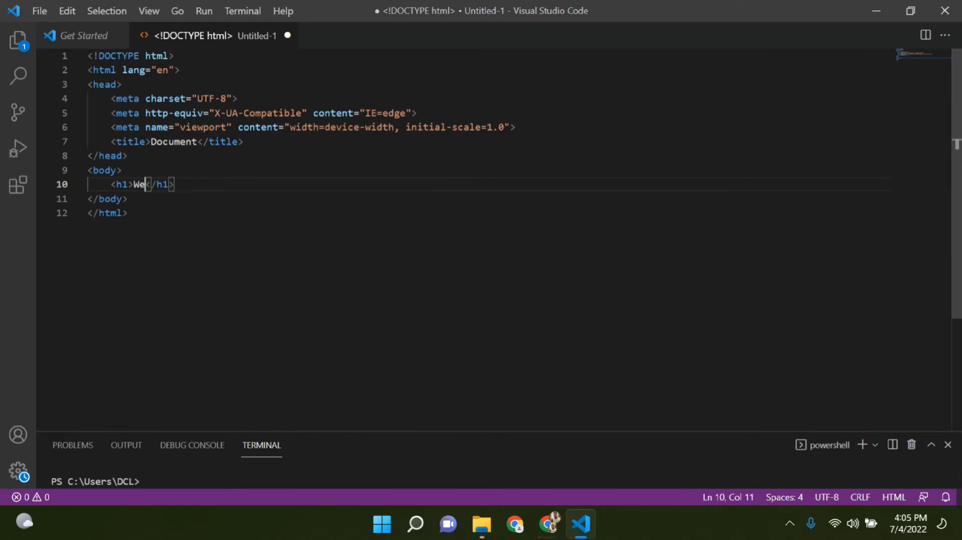
pyautogui.write('me to jd')
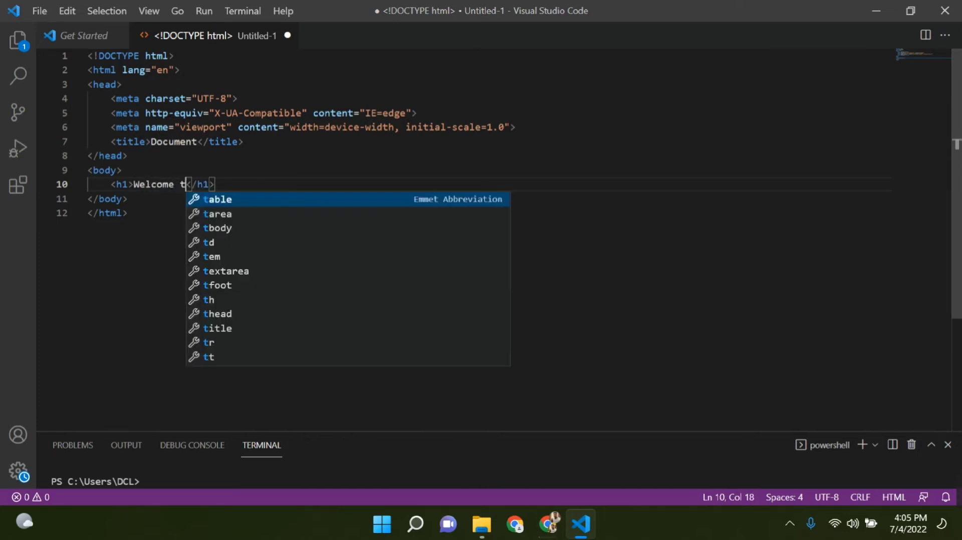
pyautogui.press('BackSpace')
pyautogui.press('BackSpace')
pyautogui.write('develo')
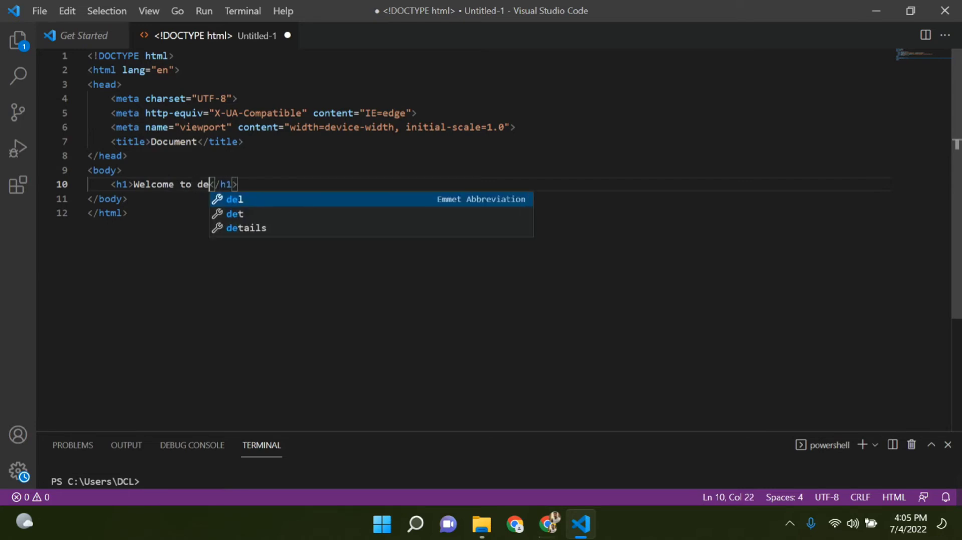
pyautogui.write('m')
pyautogui.press('BackSpace')
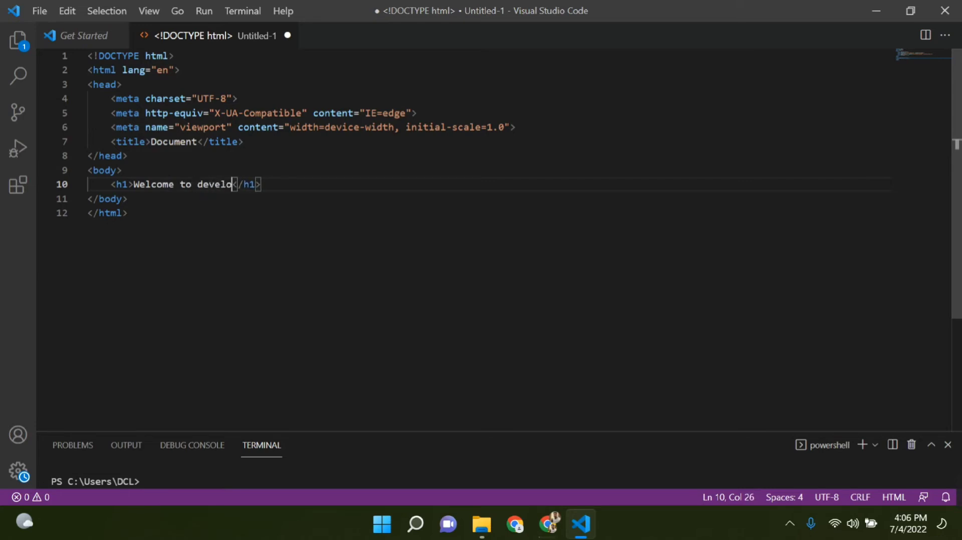
pyautogui.write('pment w')
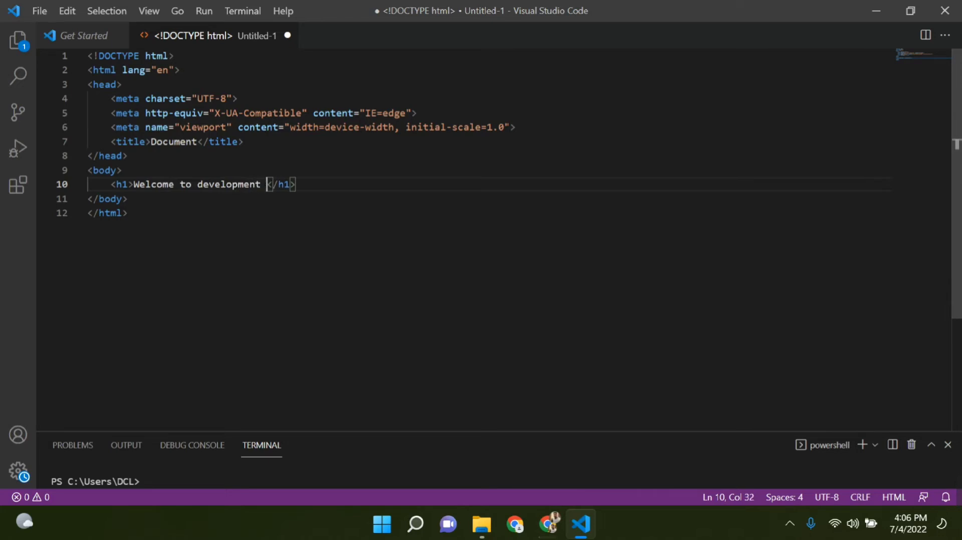
pyautogui.write('ith shahi')
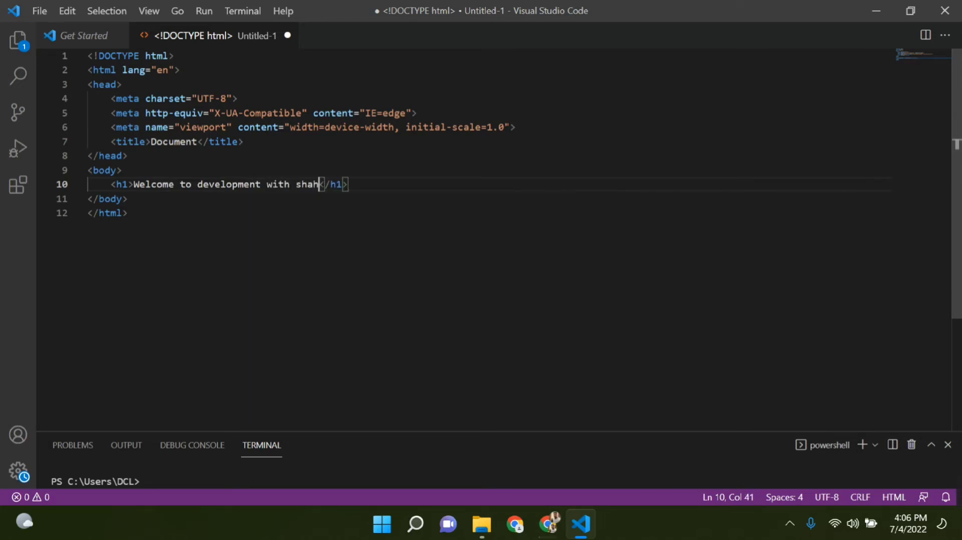
pyautogui.write('n channel')
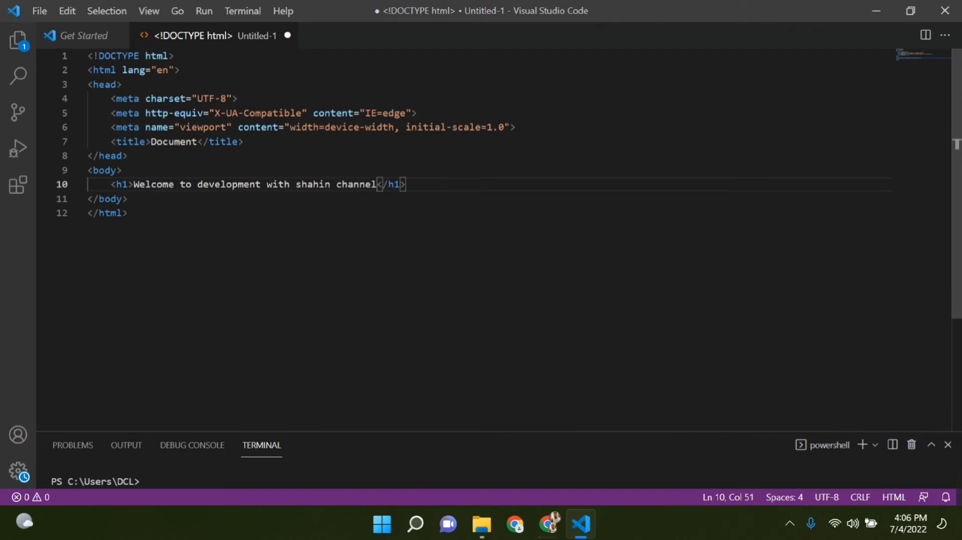
pyautogui.click(129, 213)
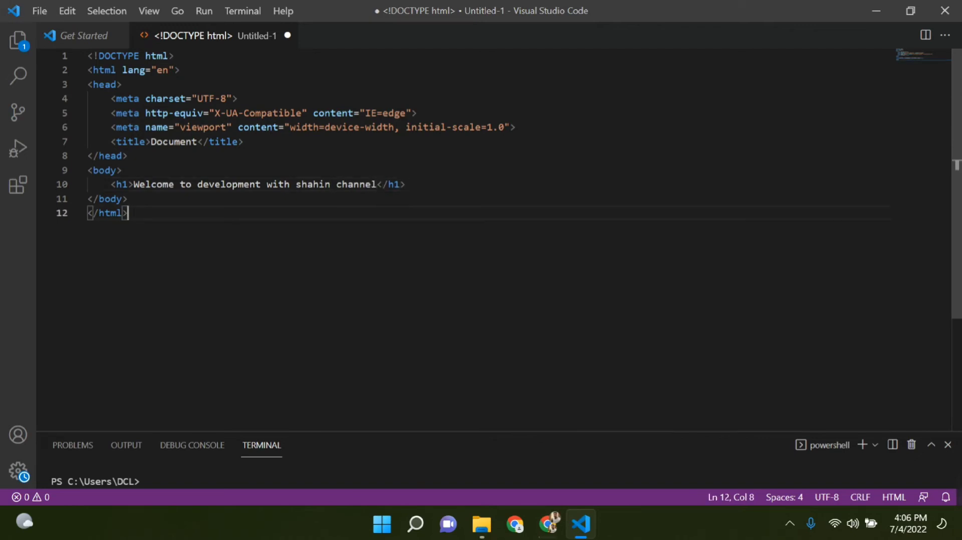
pyautogui.click(406, 184)
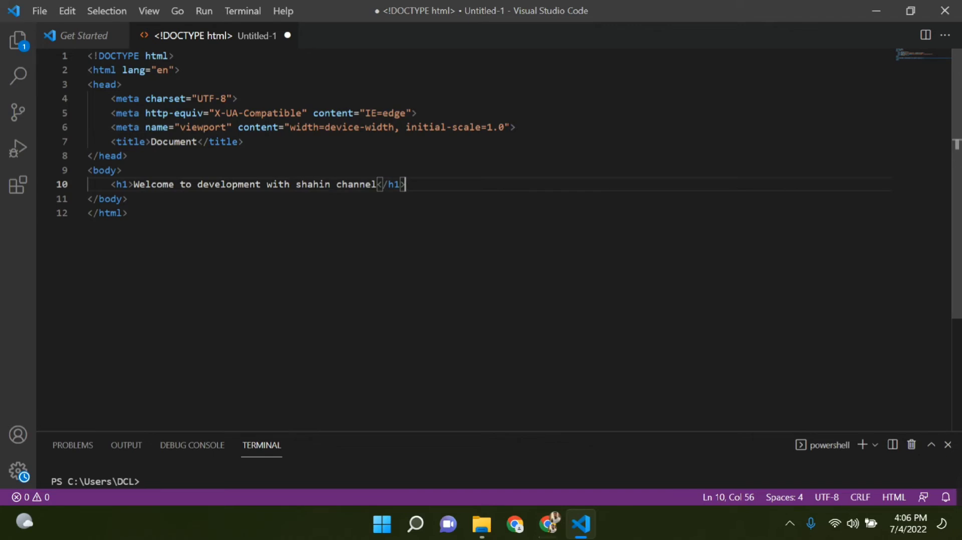
# - Start saving the untitled HTML file and choose the WEB folder on DATA (D:) as its location
pyautogui.hotkey('ctrl', 's')
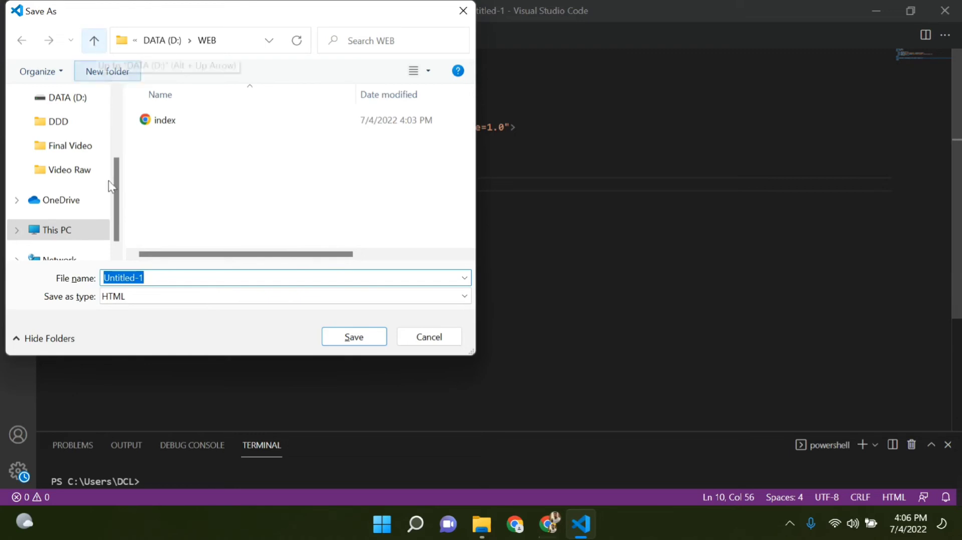
pyautogui.scroll(-1, 105, 191)
pyautogui.click(58, 212)
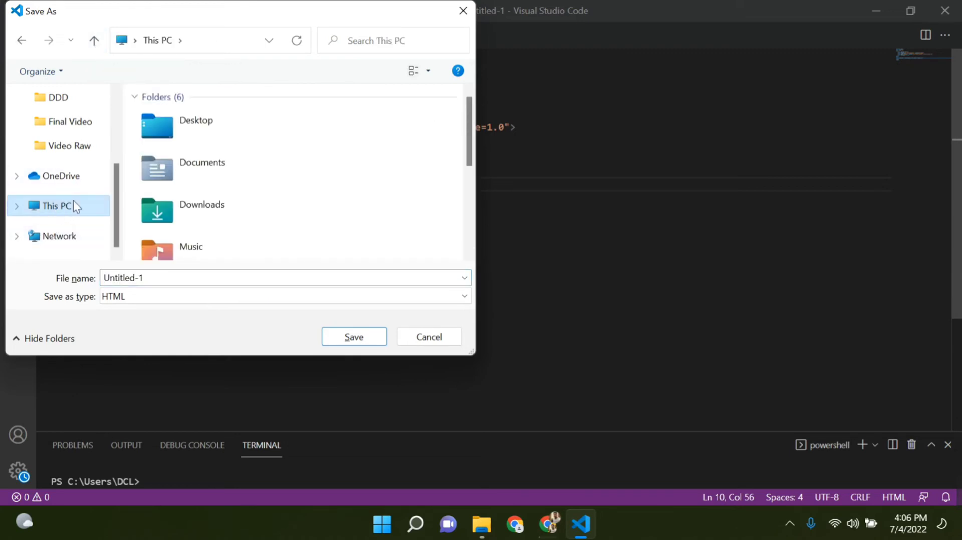
pyautogui.scroll(-3, 196, 167)
pyautogui.doubleClick(218, 238)
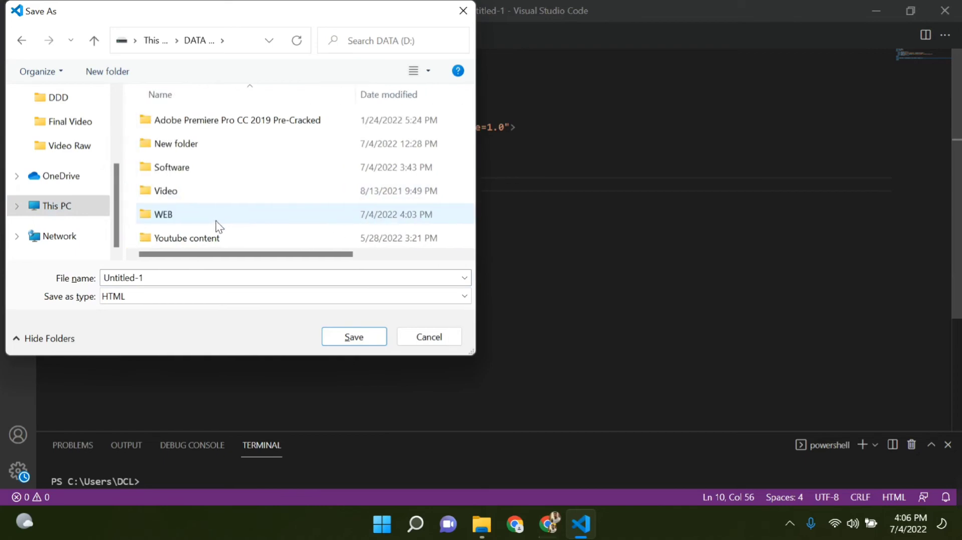
pyautogui.doubleClick(173, 214)
pyautogui.click(175, 278)
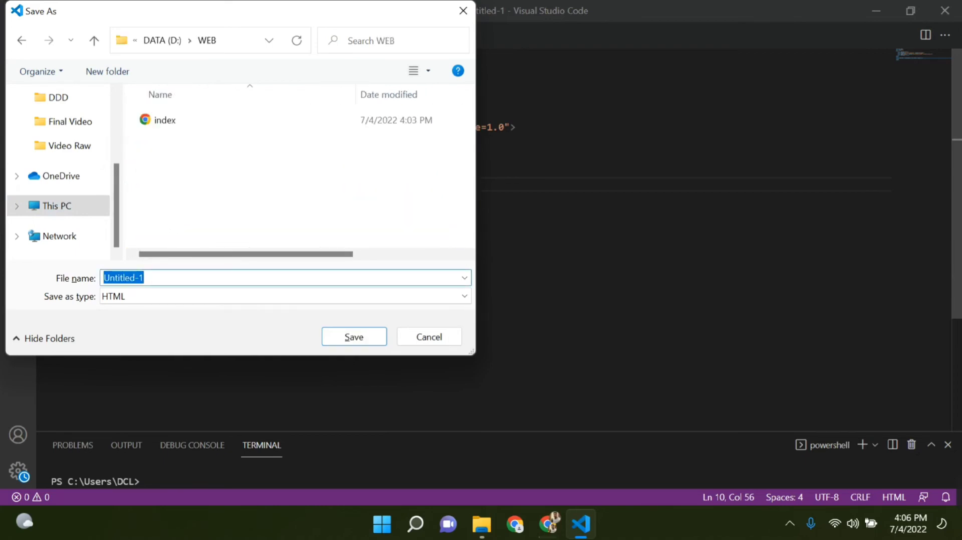
# - Save the HTML file as index1.html, declining to replace the existing index.html
pyautogui.write('in')
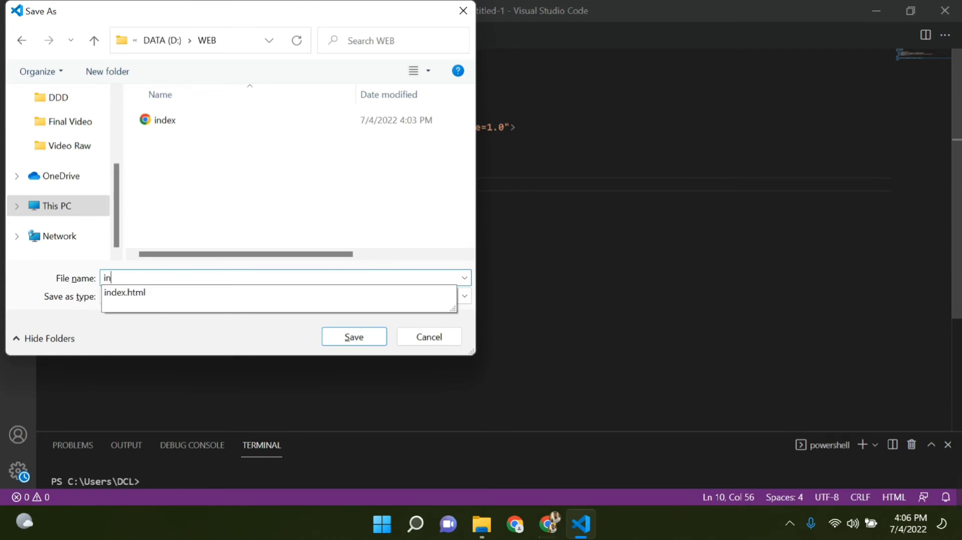
pyautogui.write('dex.html')
pyautogui.click(373, 336)
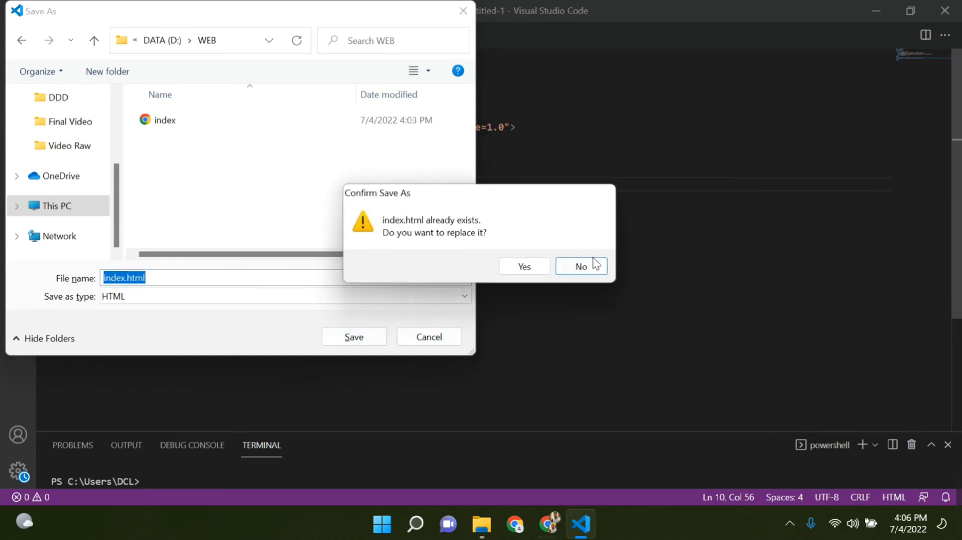
pyautogui.click(591, 266)
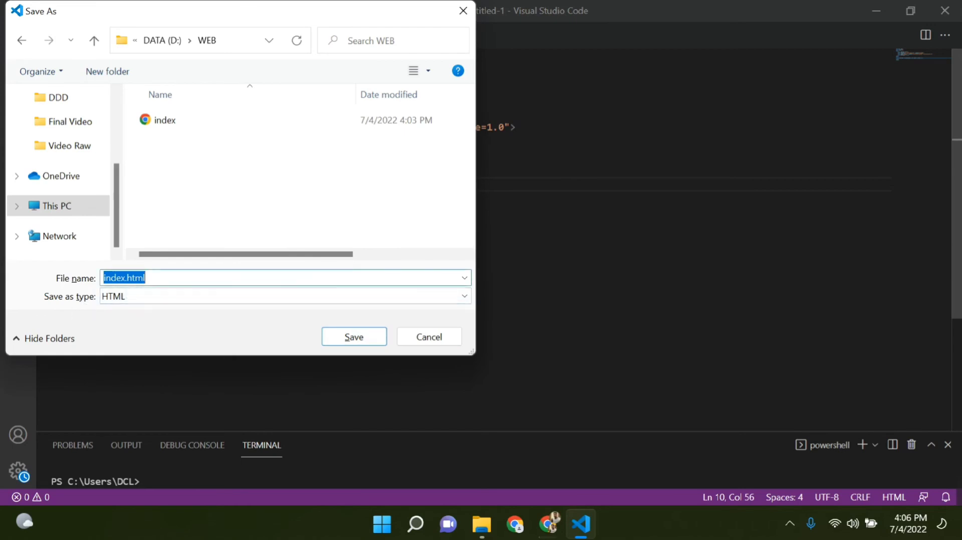
pyautogui.click(126, 278)
pyautogui.write('1')
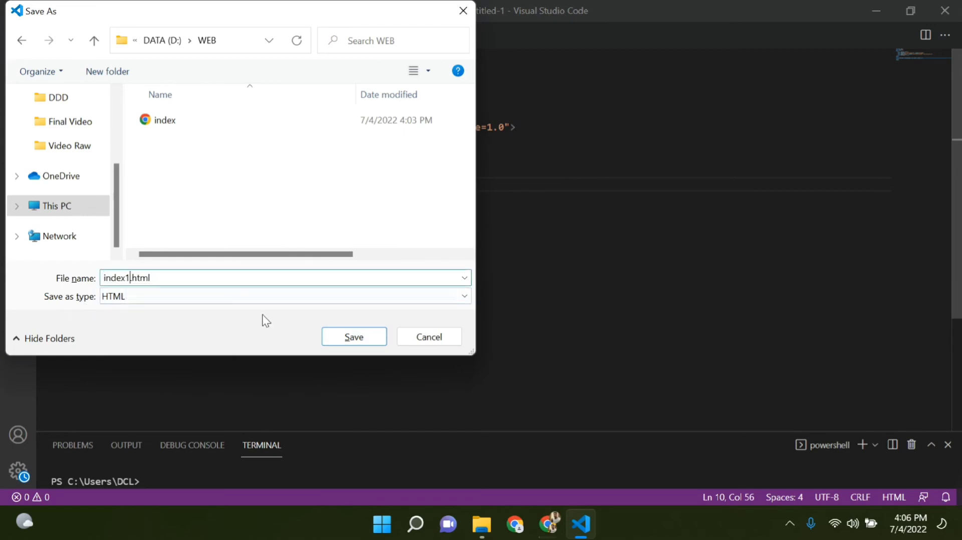
pyautogui.click(354, 336)
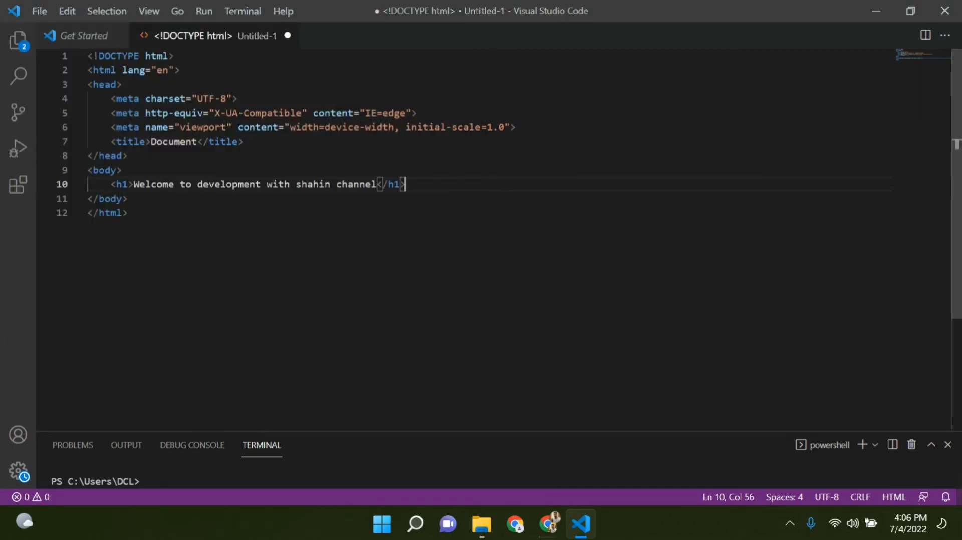
pyautogui.click(128, 230)
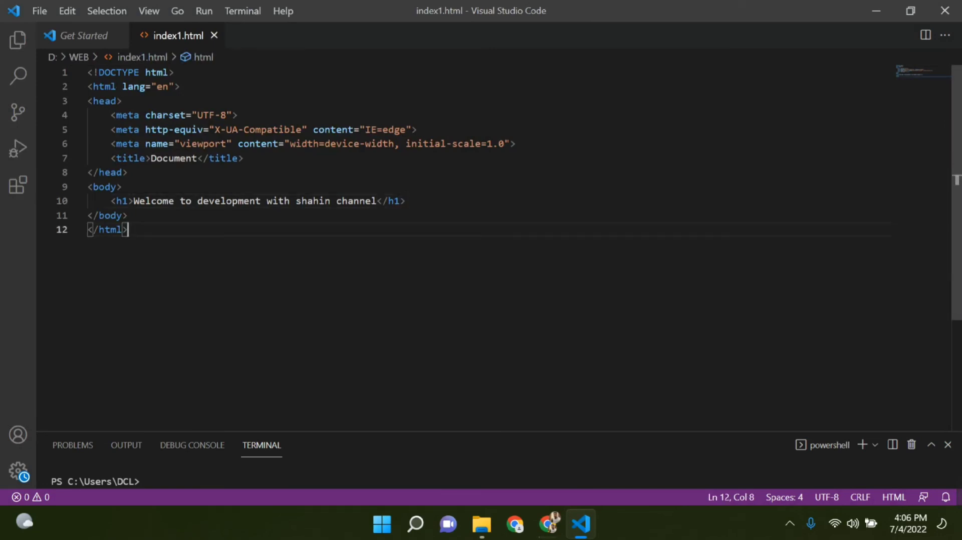
# - Start debugging index1.html with Chrome as the environment and view the rendered heading in the browser
pyautogui.click(200, 9)
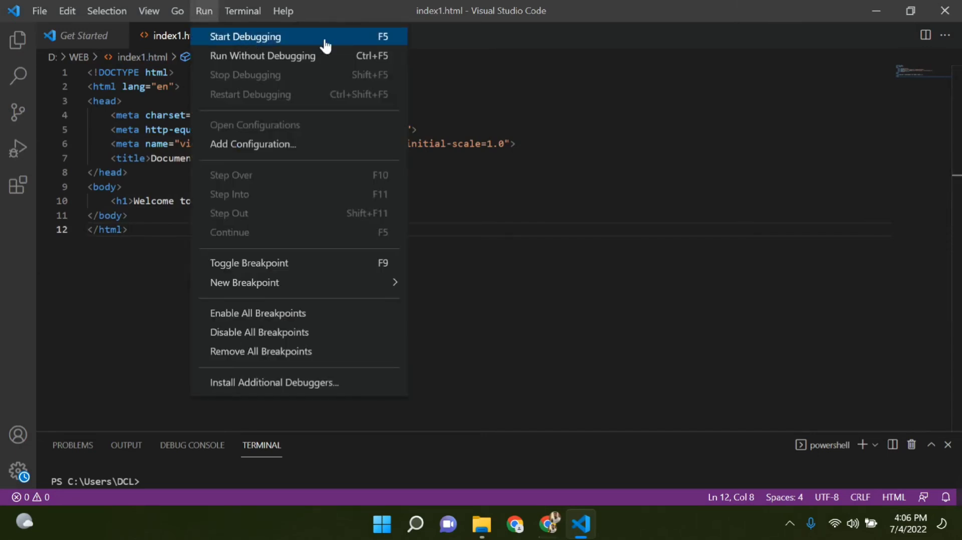
pyautogui.click(350, 37)
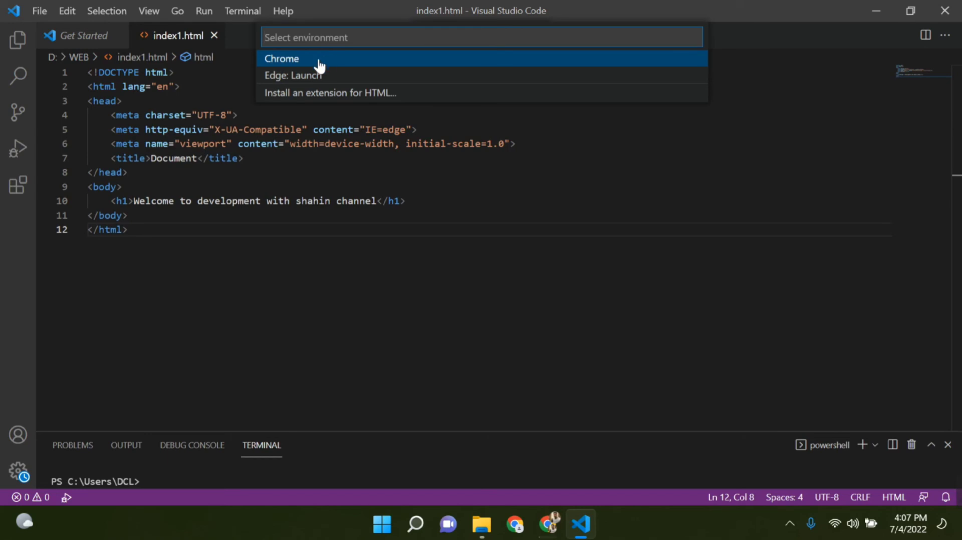
pyautogui.click(293, 58)
pyautogui.click(18, 146)
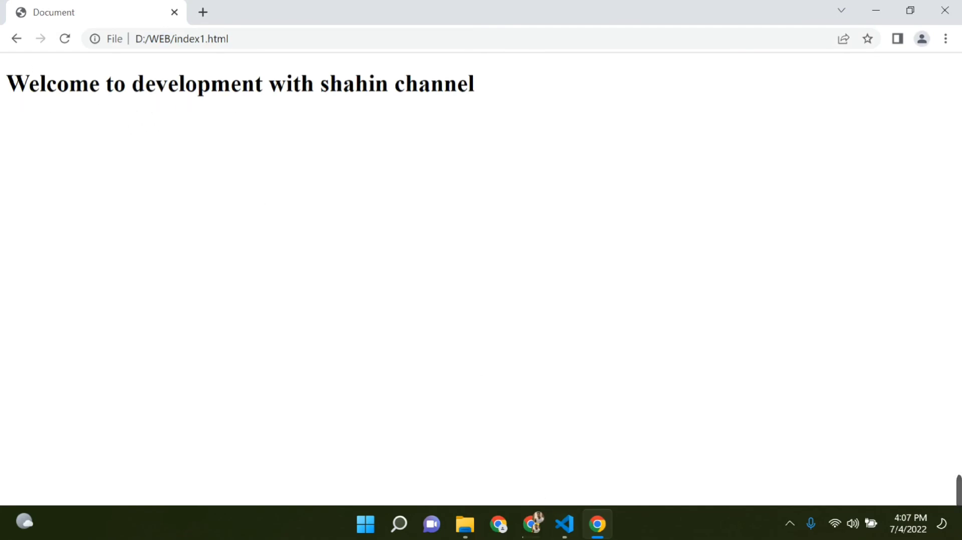
pyautogui.moveTo(484, 95); pyautogui.dragTo(591, 87)
pyautogui.click(120, 107)
pyautogui.click(330, 102)
# - Switch to Visual Studio Code, look over its extensions, debugging and file explorer views, and minimize it to return to the page
pyautogui.click(566, 534)
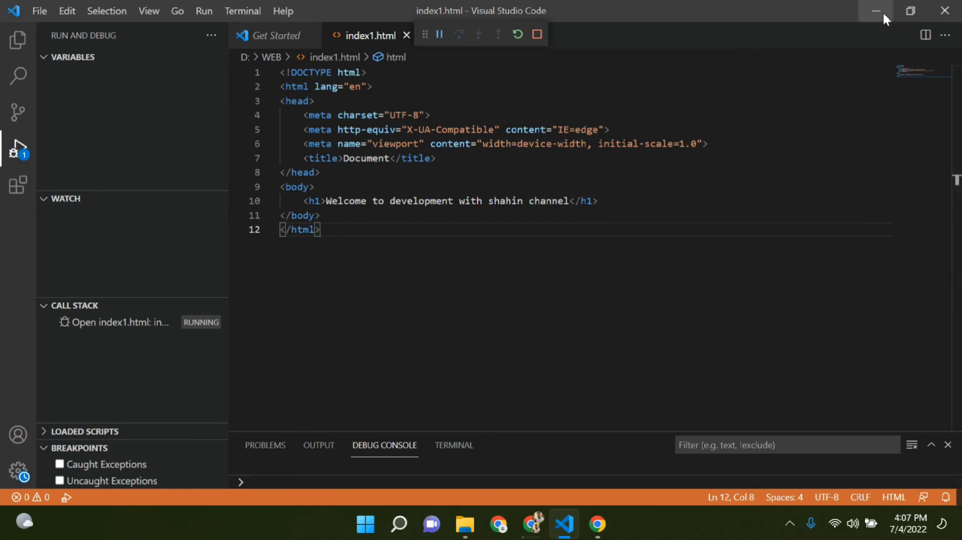
pyautogui.click(19, 187)
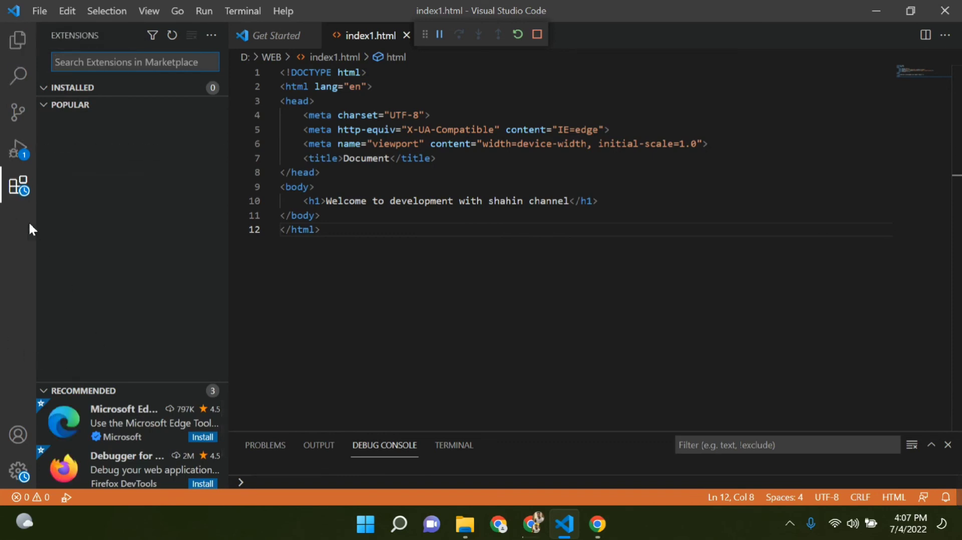
pyautogui.click(21, 153)
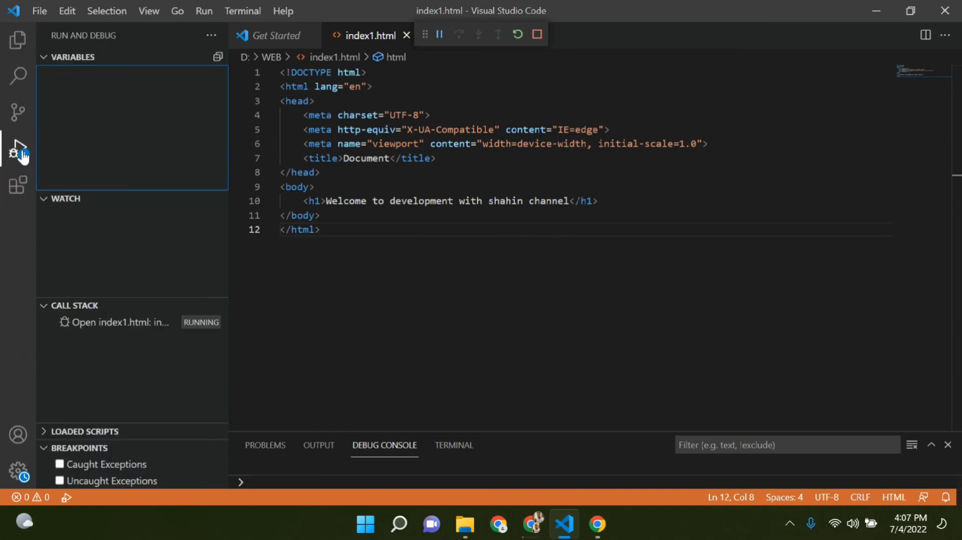
pyautogui.click(18, 186)
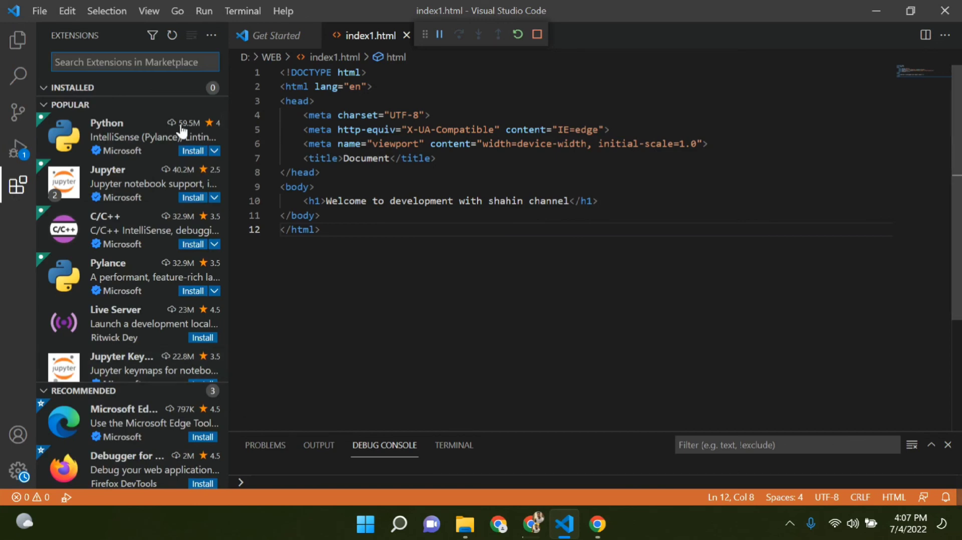
pyautogui.click(18, 40)
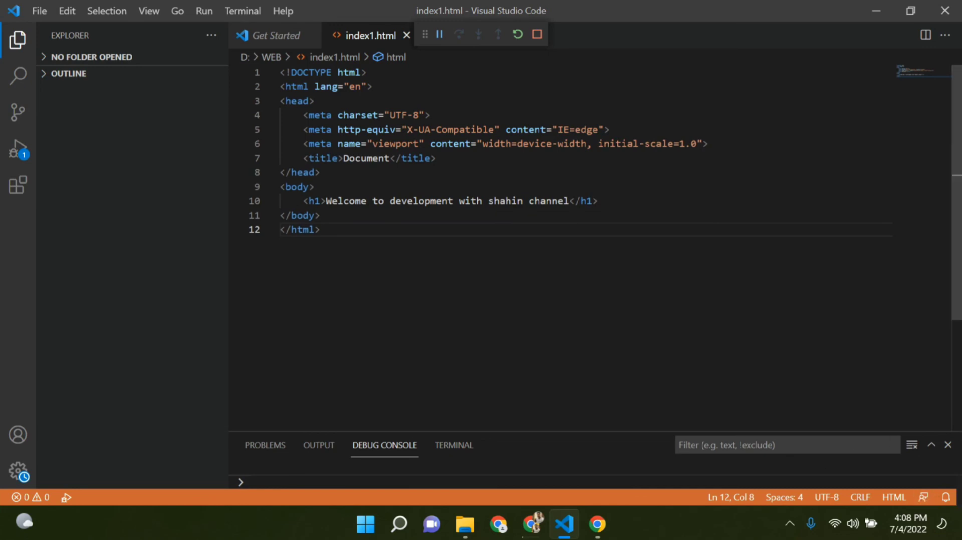
pyautogui.click(875, 11)
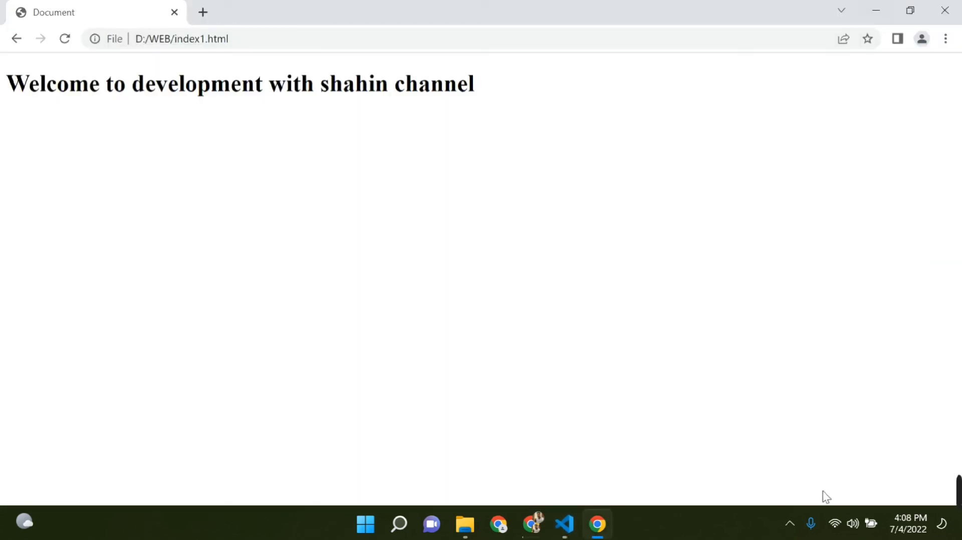